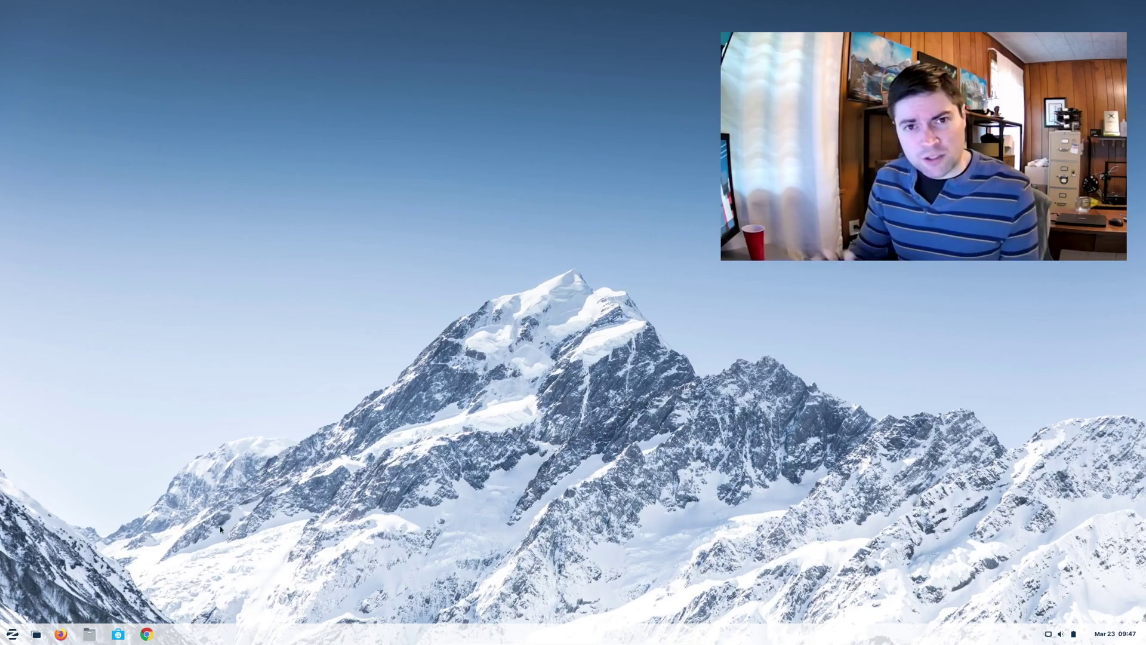
- Search the Software store for 'timeshift' and open the Timeshift app page
{"action": "left_click", "coordinate": [118, 634]}
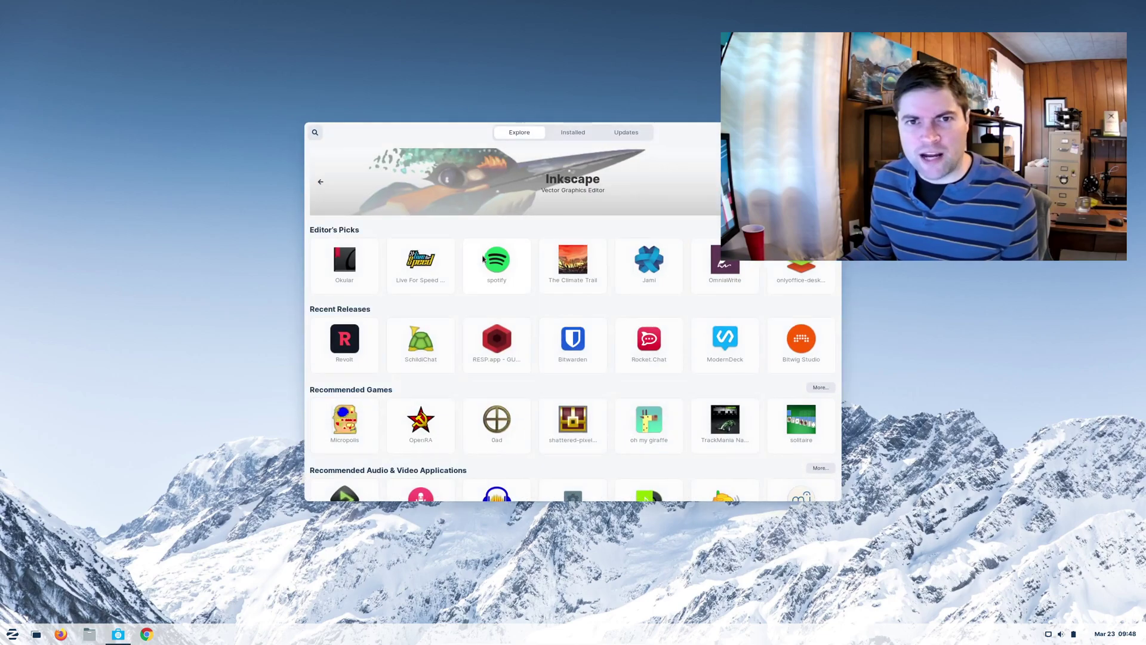
{"action": "left_click", "coordinate": [315, 135]}
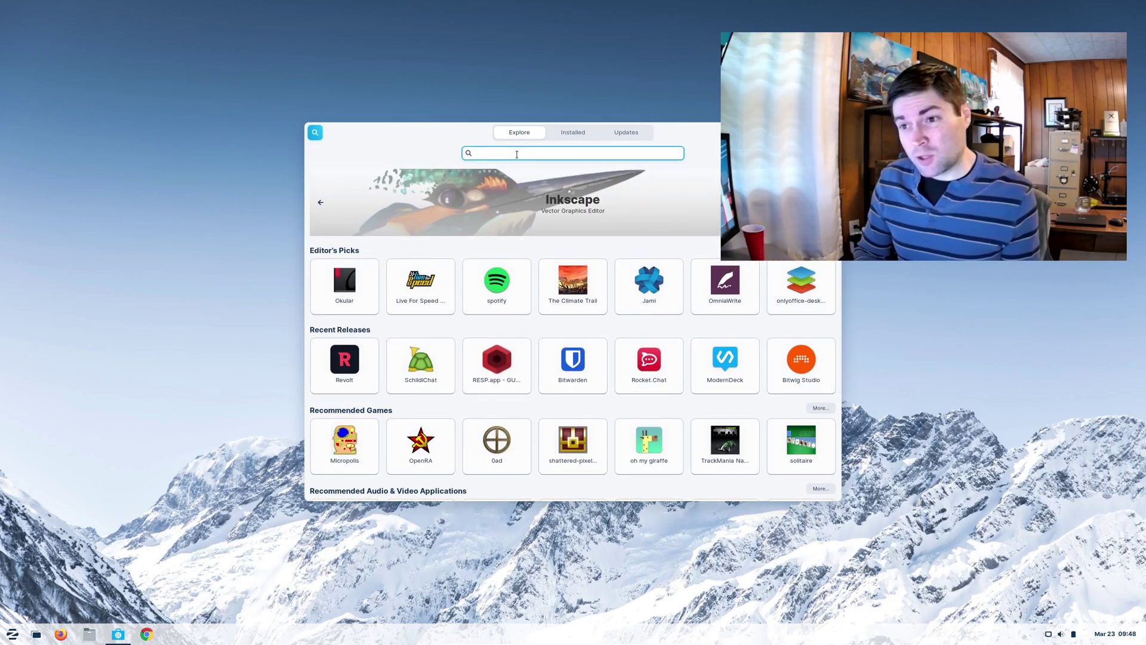
{"action": "type", "text": "timeshift"}
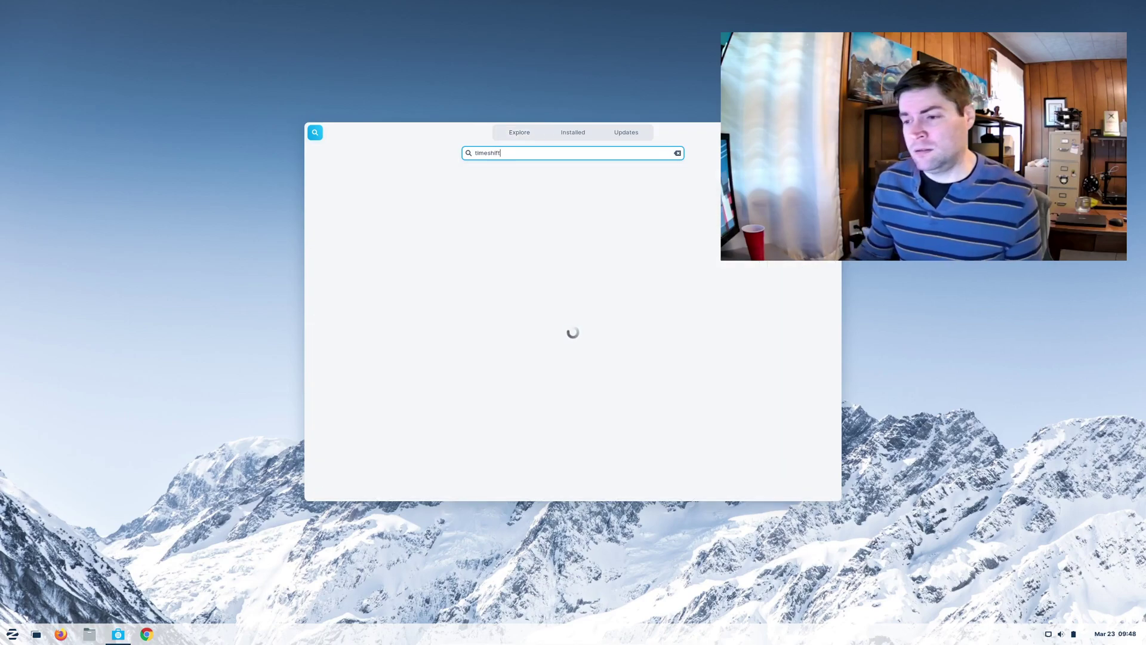
{"action": "left_click", "coordinate": [476, 185]}
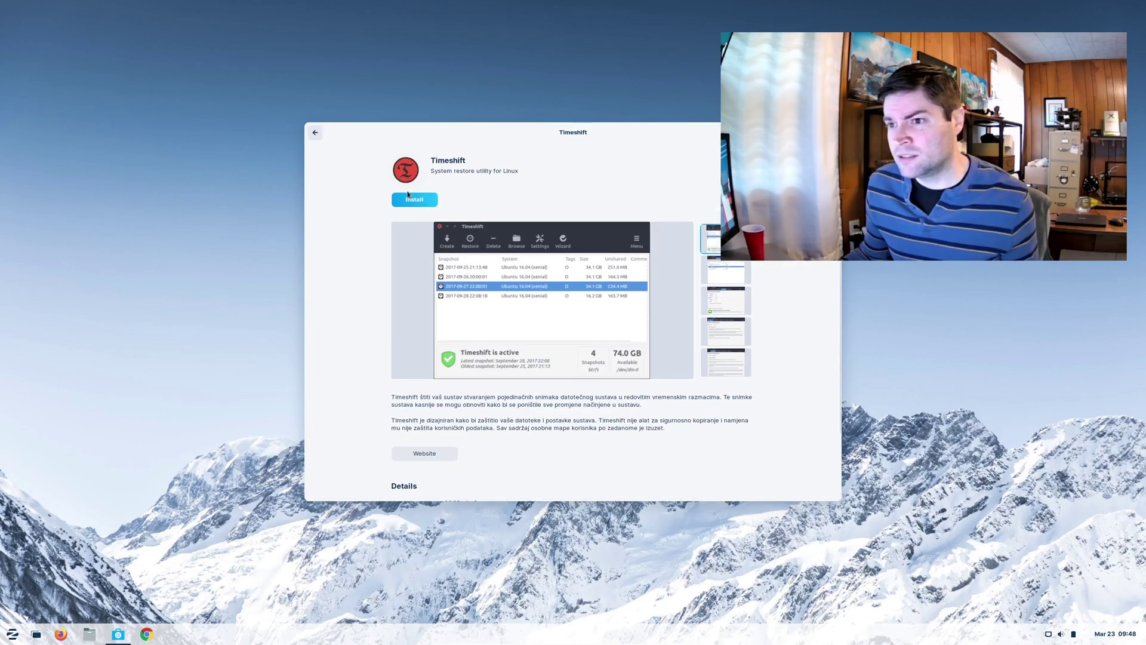
- Install Timeshift, authorizing the installation with the account password
{"action": "left_click", "coordinate": [409, 197]}
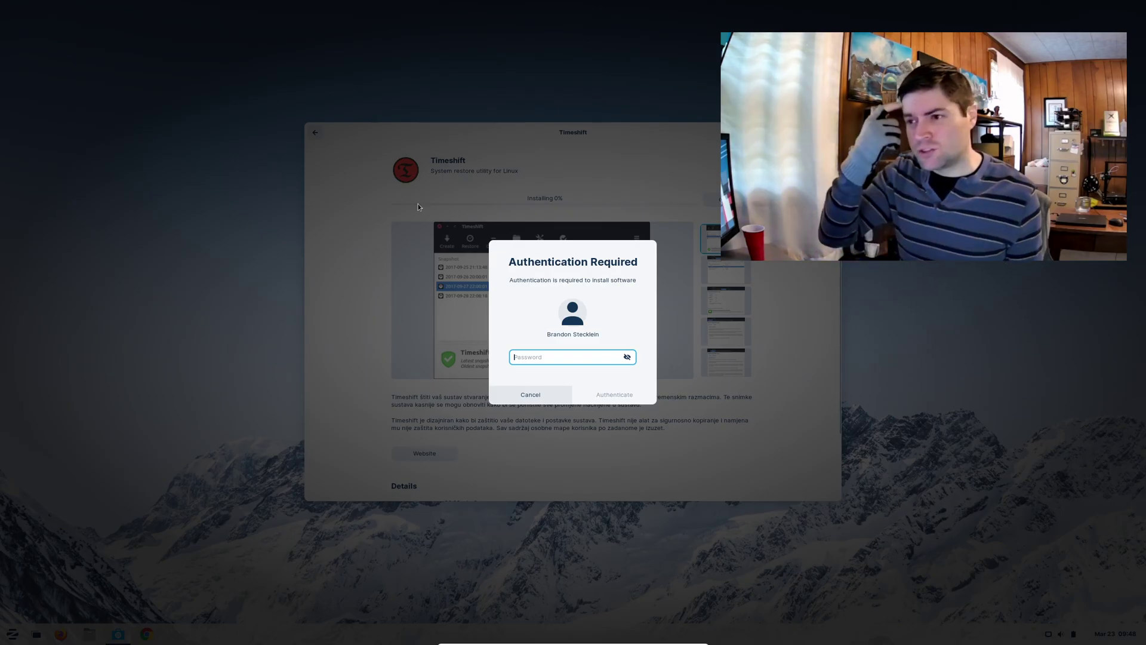
{"action": "type", "text": "•••••••"}
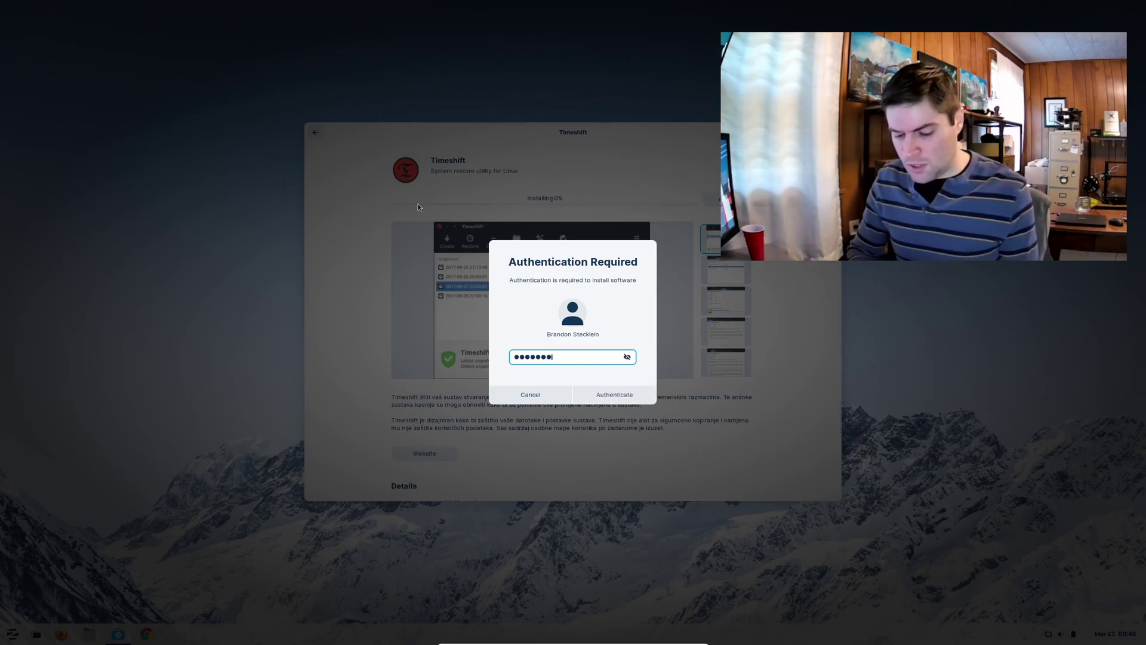
{"action": "type", "text": "•••••"}
{"action": "key", "text": "Return"}
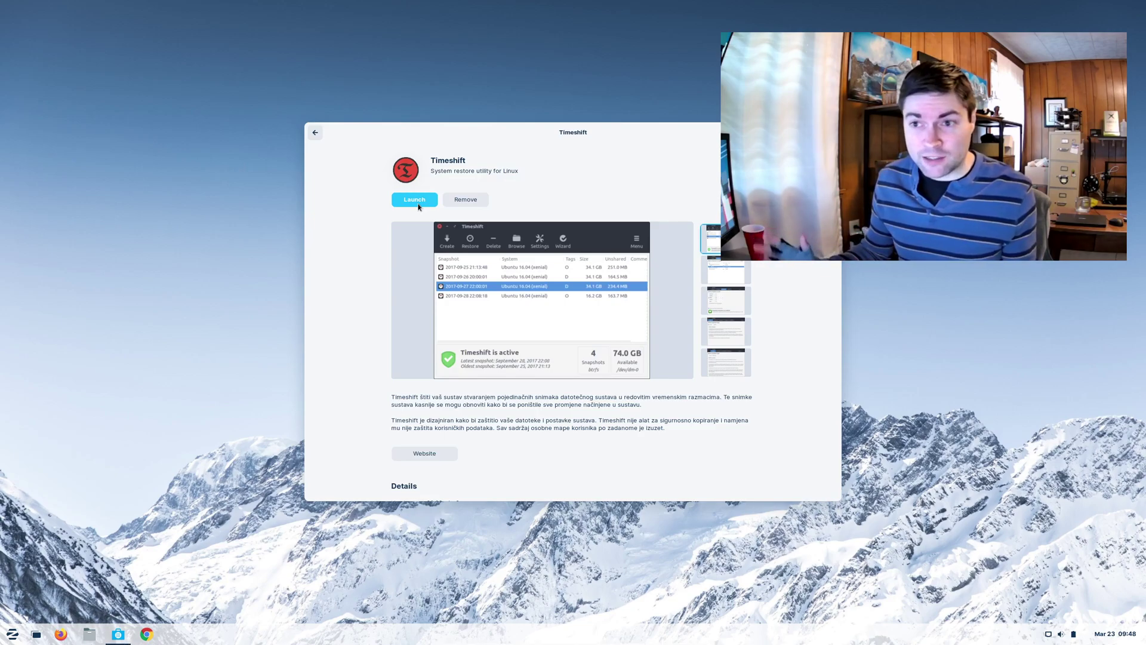
{"action": "left_click", "coordinate": [418, 199]}
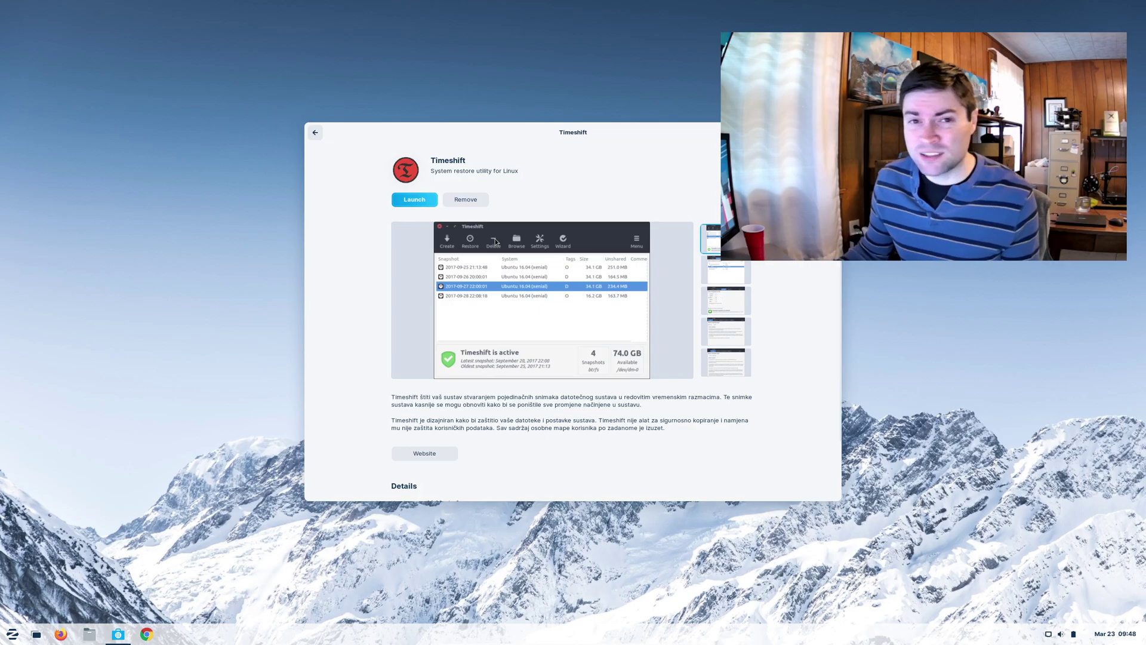
{"action": "left_click_drag", "start_coordinate": [639, 133], "coordinate": [410, 93]}
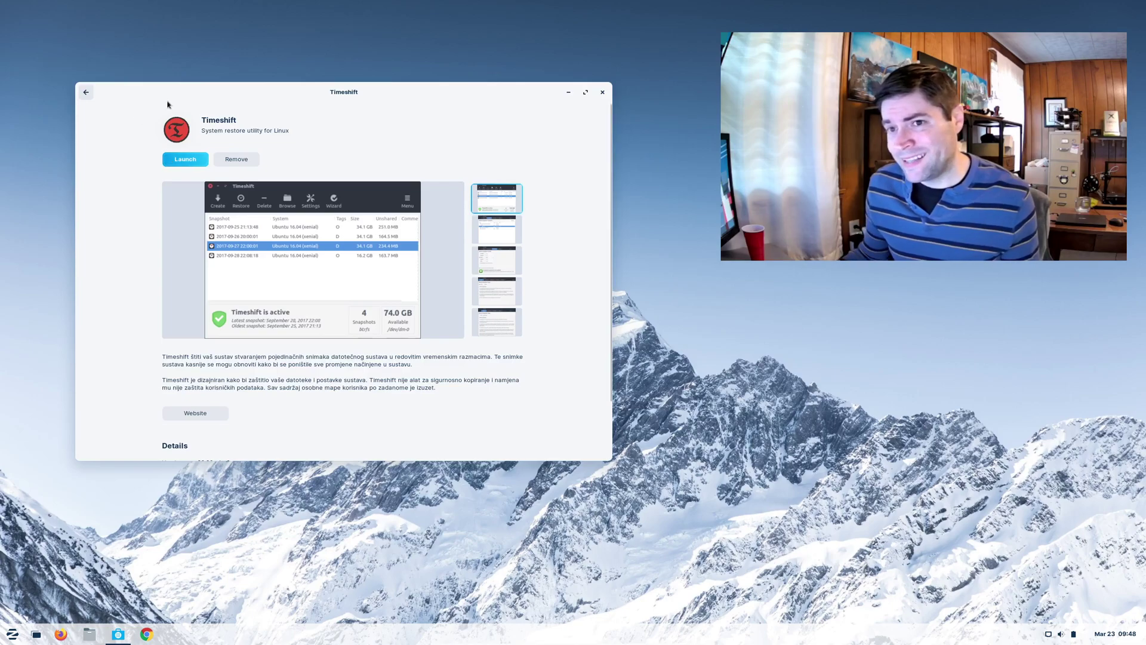
{"action": "left_click_drag", "start_coordinate": [168, 94], "coordinate": [375, 195]}
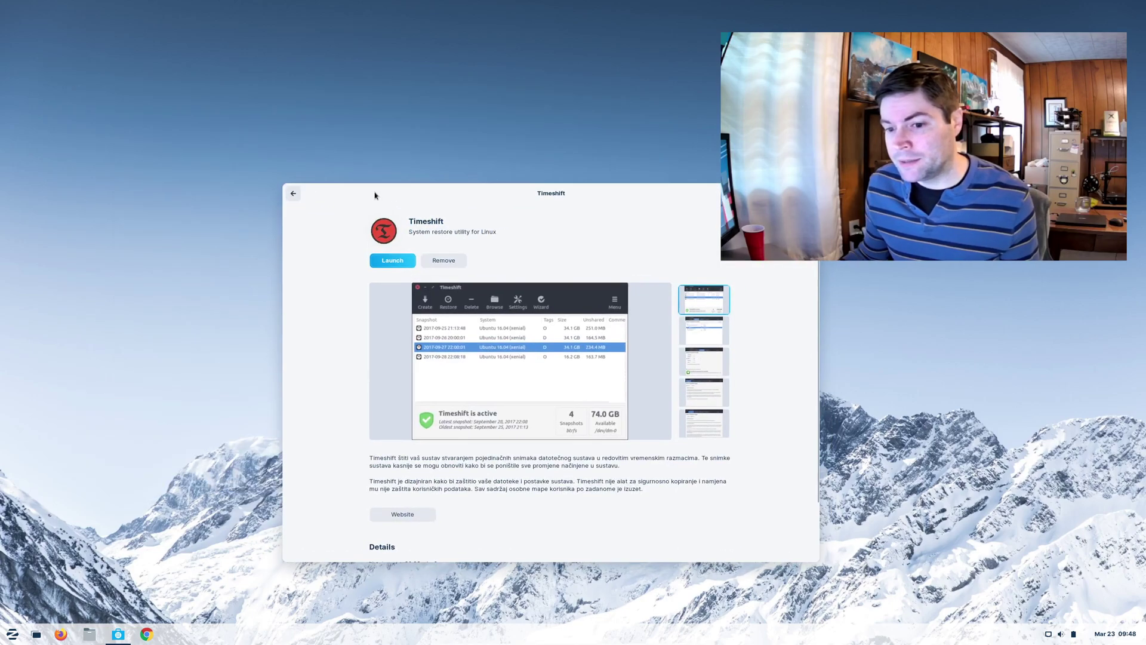
- Launch Timeshift from the Zorin menu search, authenticating as administrator with the password
{"action": "left_click", "coordinate": [12, 635]}
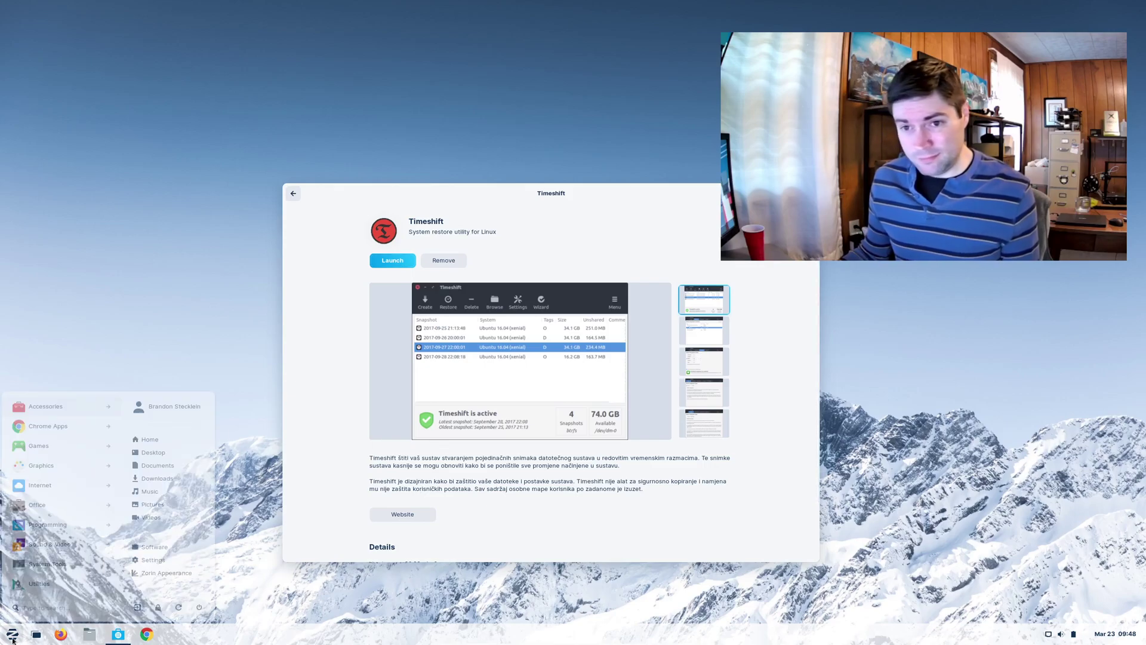
{"action": "left_click", "coordinate": [48, 608]}
{"action": "type", "text": "timeshift"}
{"action": "key", "text": "Return"}
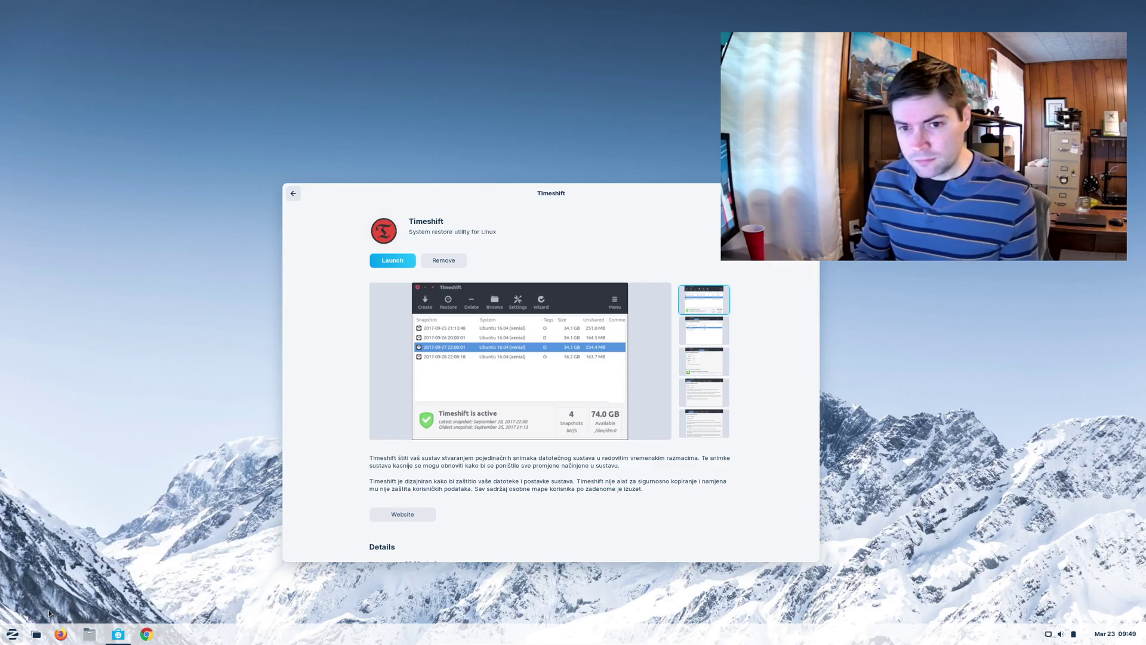
{"action": "type", "text": "************"}
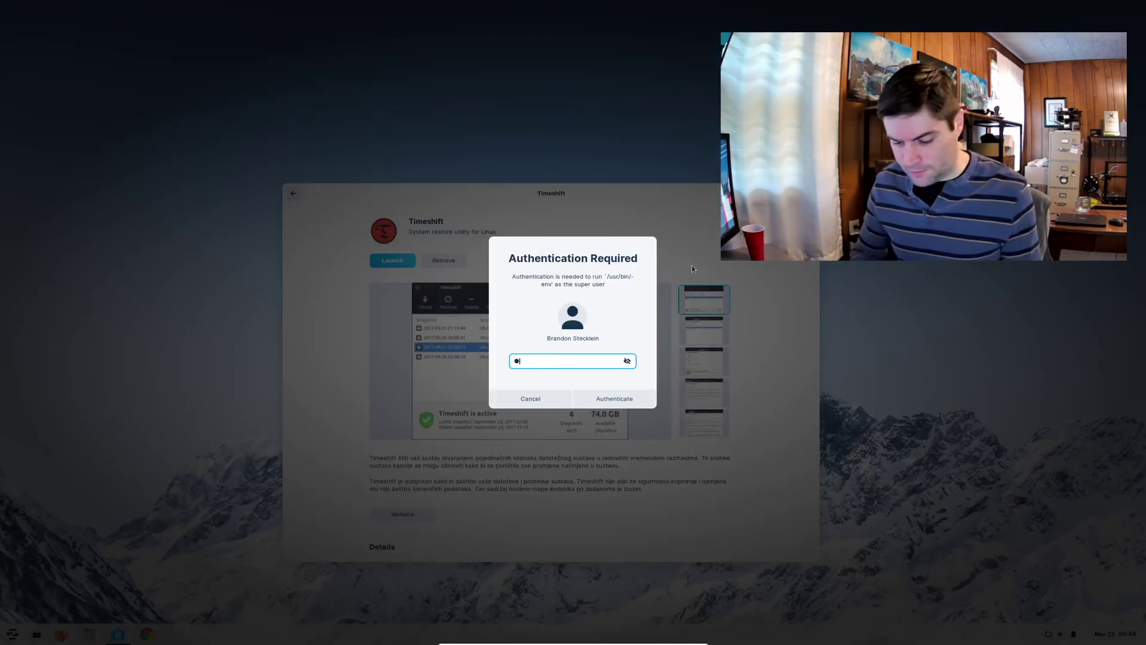
{"action": "key", "text": "Return"}
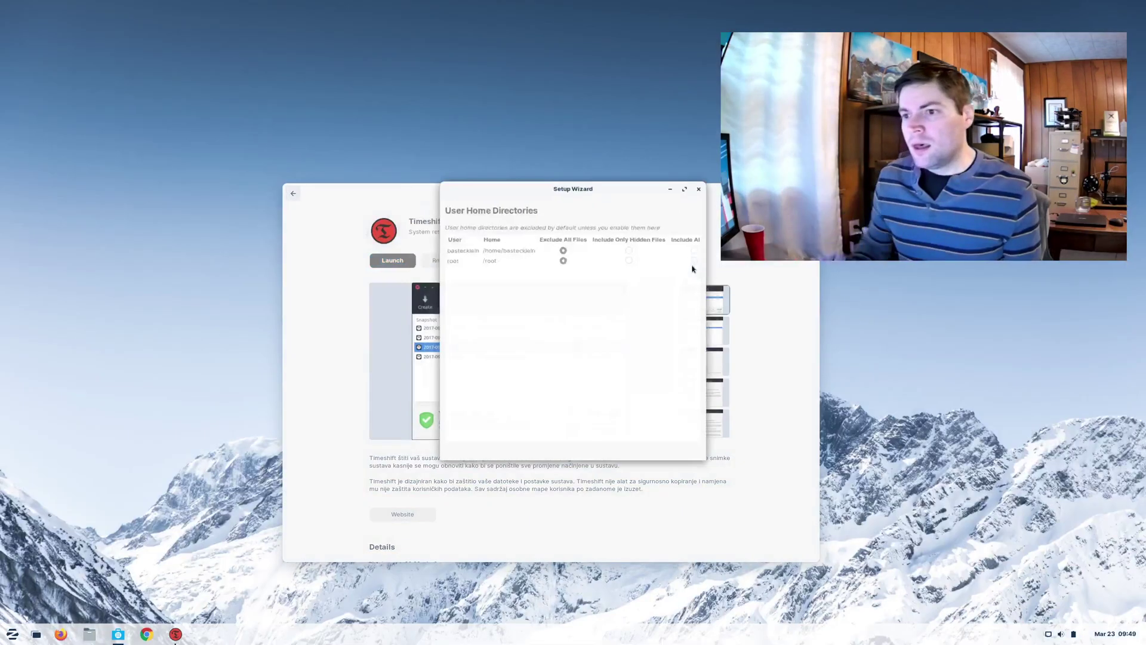
- Close the Software store window and move the setup wizard up and left
{"action": "left_click_drag", "start_coordinate": [393, 210], "coordinate": [257, 310]}
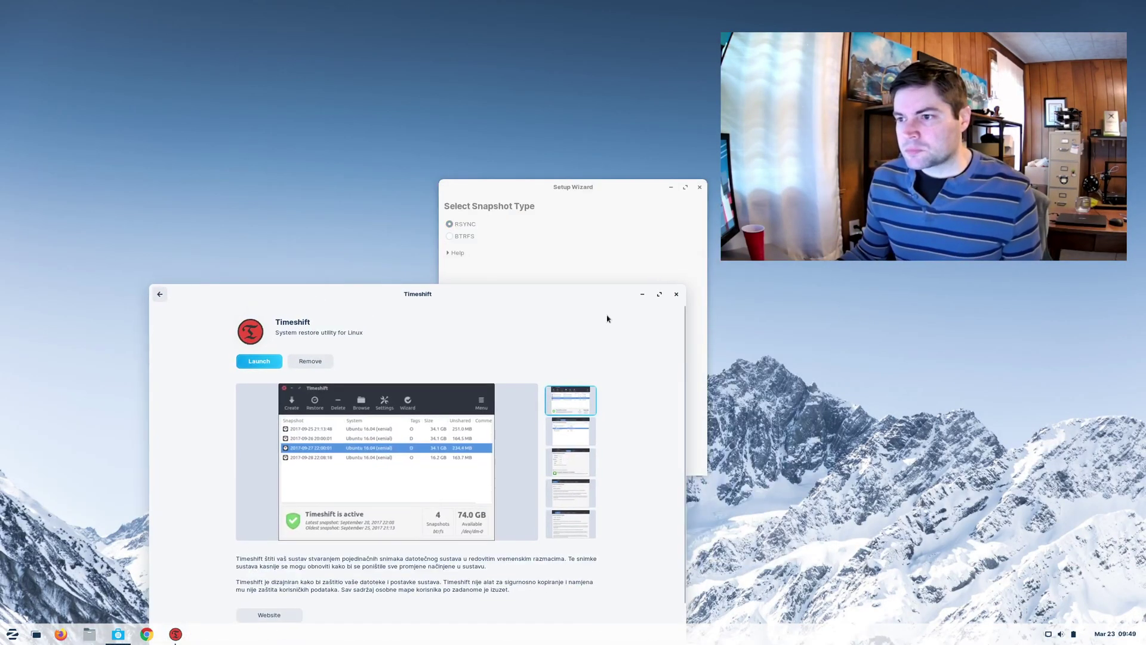
{"action": "left_click", "coordinate": [675, 297]}
{"action": "left_click_drag", "start_coordinate": [573, 191], "coordinate": [504, 169]}
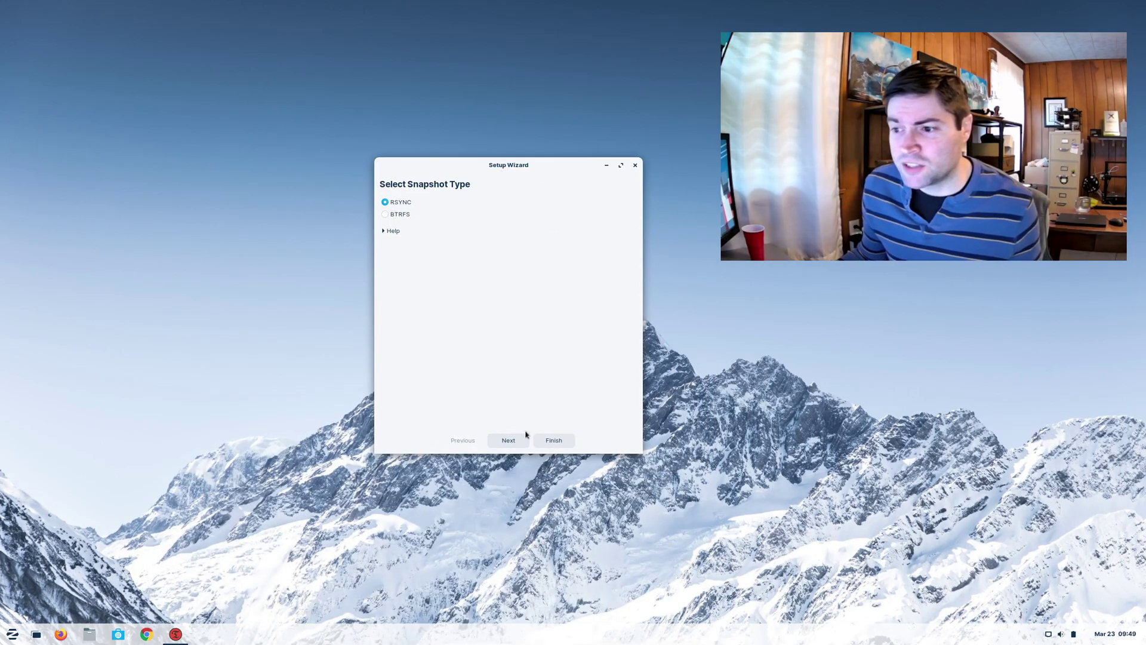
- Keep RSYNC as the snapshot type and continue to Select Snapshot Location
{"action": "left_click", "coordinate": [507, 439]}
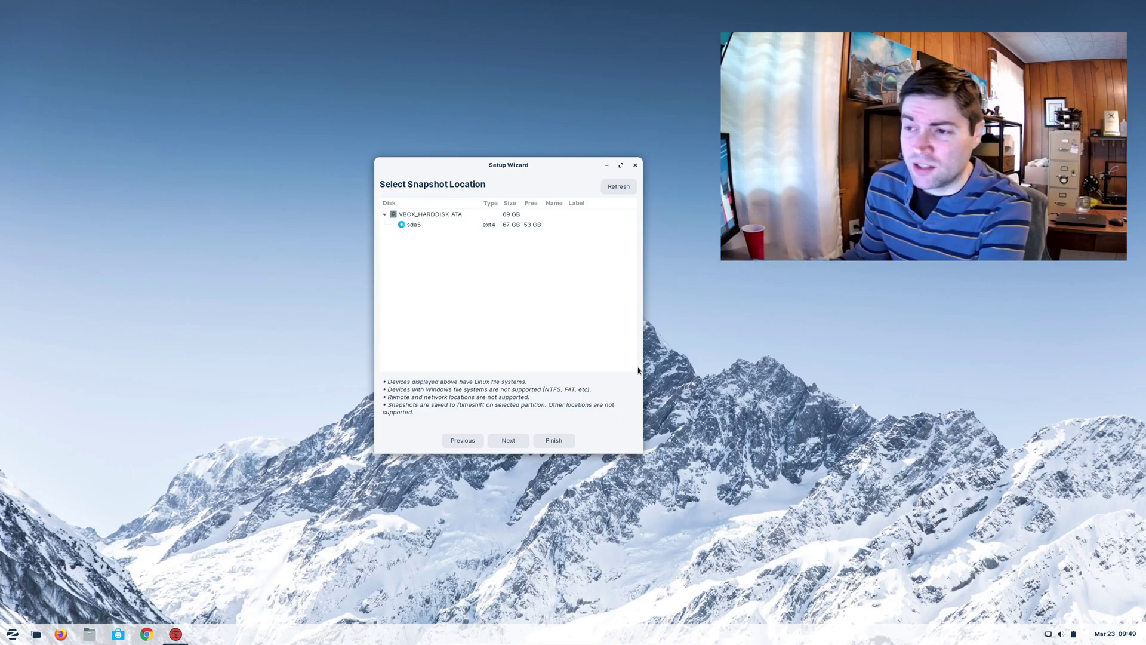
- Keep partition sda5 as the snapshot destination and continue to Select Snapshot Levels
{"action": "left_click", "coordinate": [509, 441]}
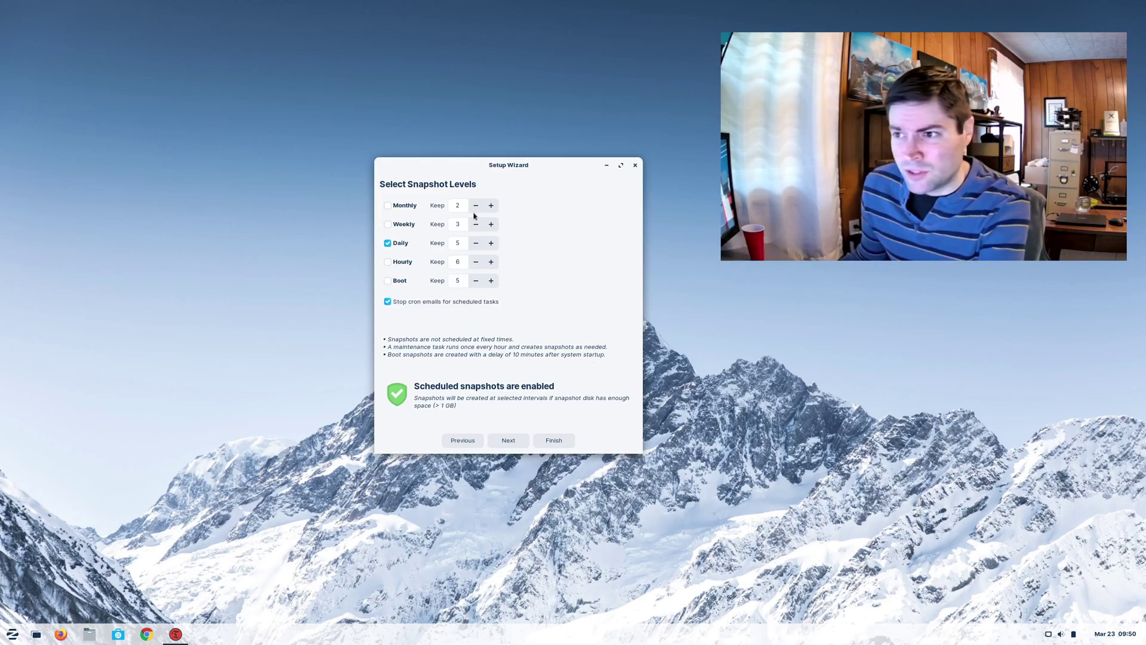
- Accept daily snapshots keeping 5 and widen the wizard at User Home Directories
{"action": "left_click", "coordinate": [507, 442]}
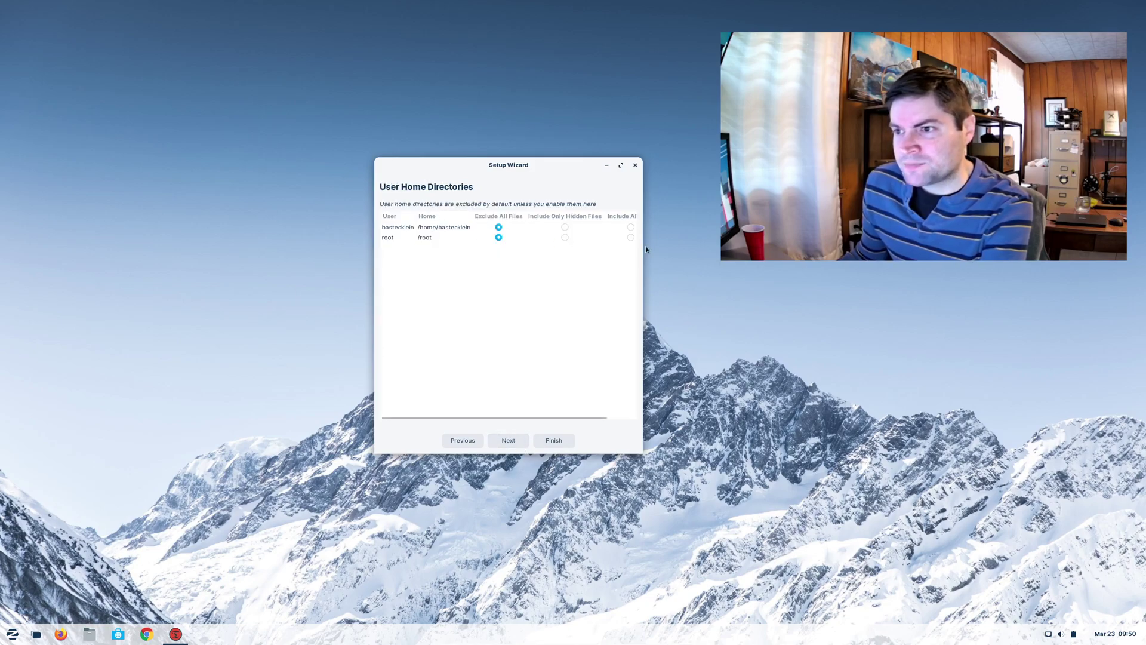
{"action": "left_click_drag", "start_coordinate": [548, 165], "coordinate": [538, 181]}
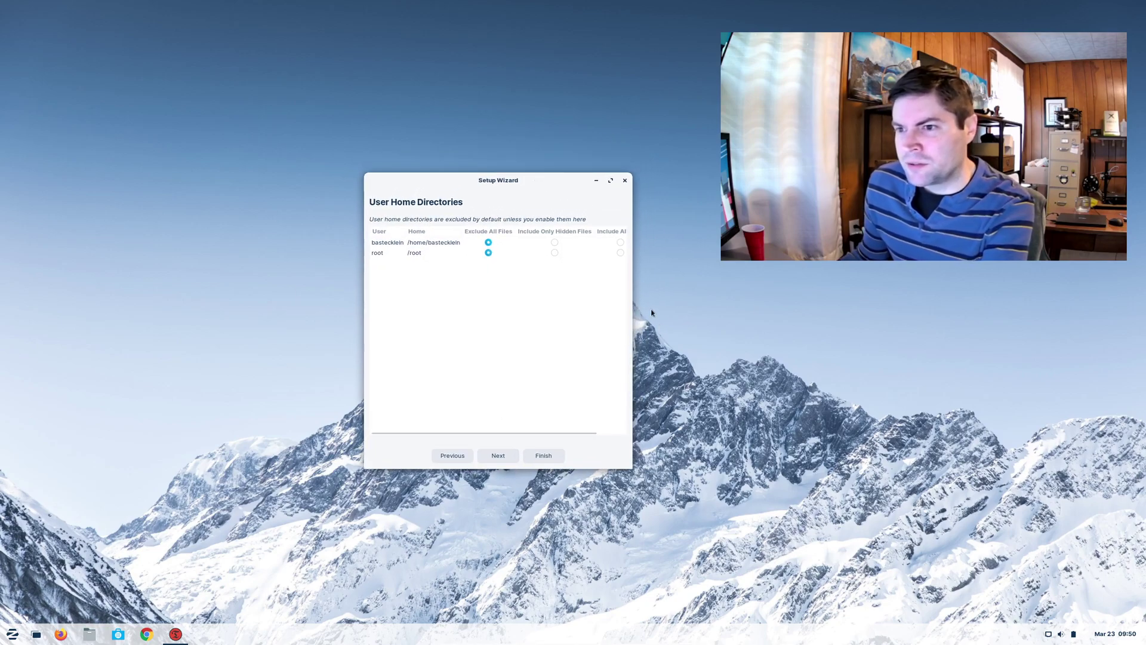
{"action": "left_click_drag", "start_coordinate": [630, 283], "coordinate": [681, 284]}
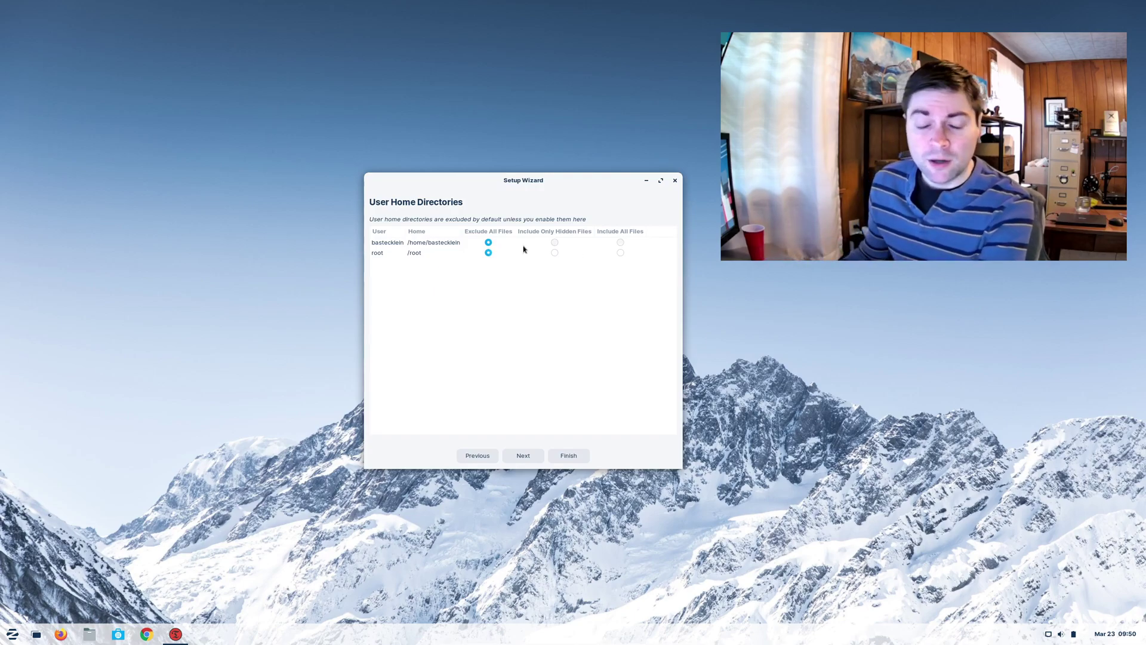
- Open Files at Home and move it aside so the wizard is fully visible
{"action": "left_click", "coordinate": [90, 634]}
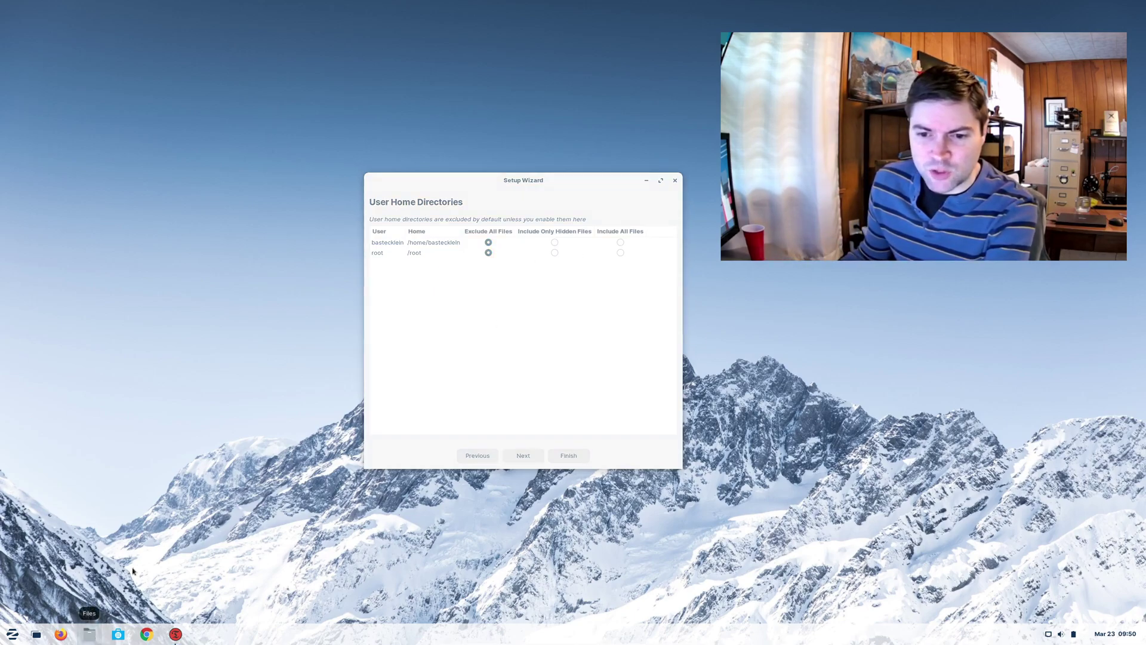
{"action": "left_click_drag", "start_coordinate": [575, 188], "coordinate": [221, 46]}
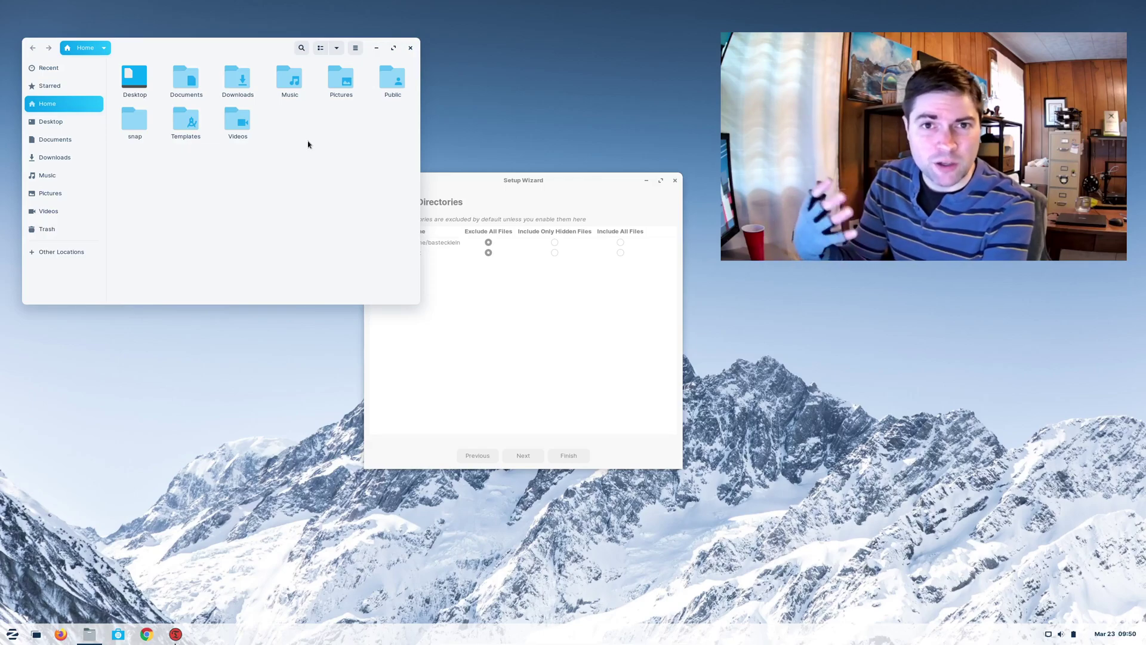
{"action": "left_click_drag", "start_coordinate": [549, 183], "coordinate": [524, 258]}
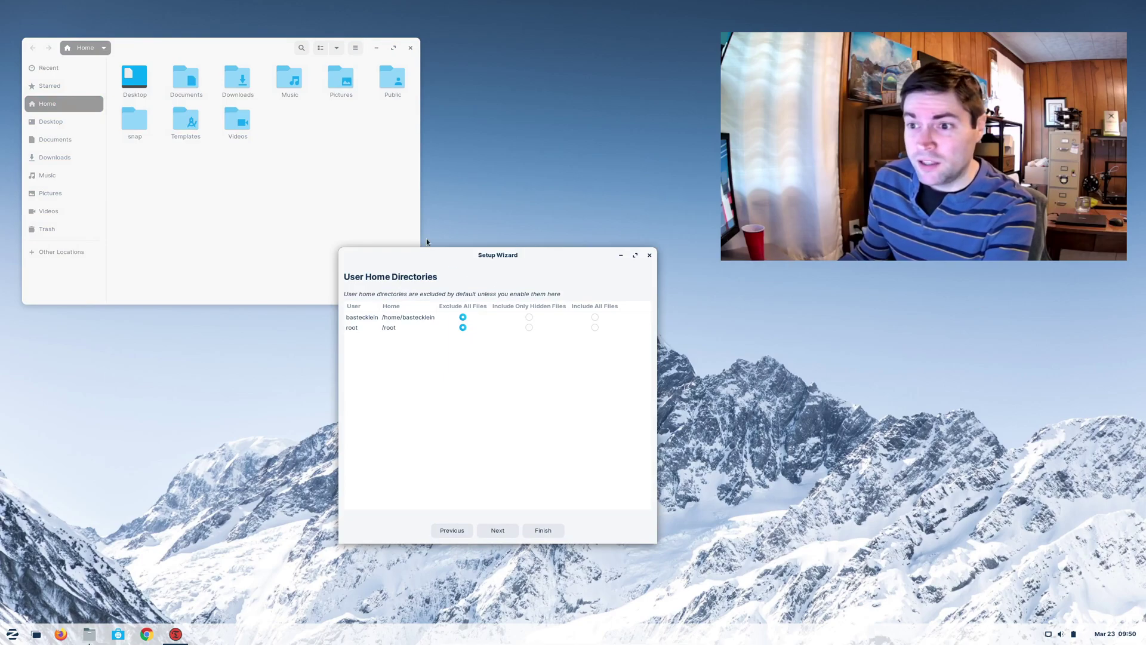
- Set the regular user's home to Include Only Hidden Files, leaving root excluded
{"action": "left_click", "coordinate": [365, 319]}
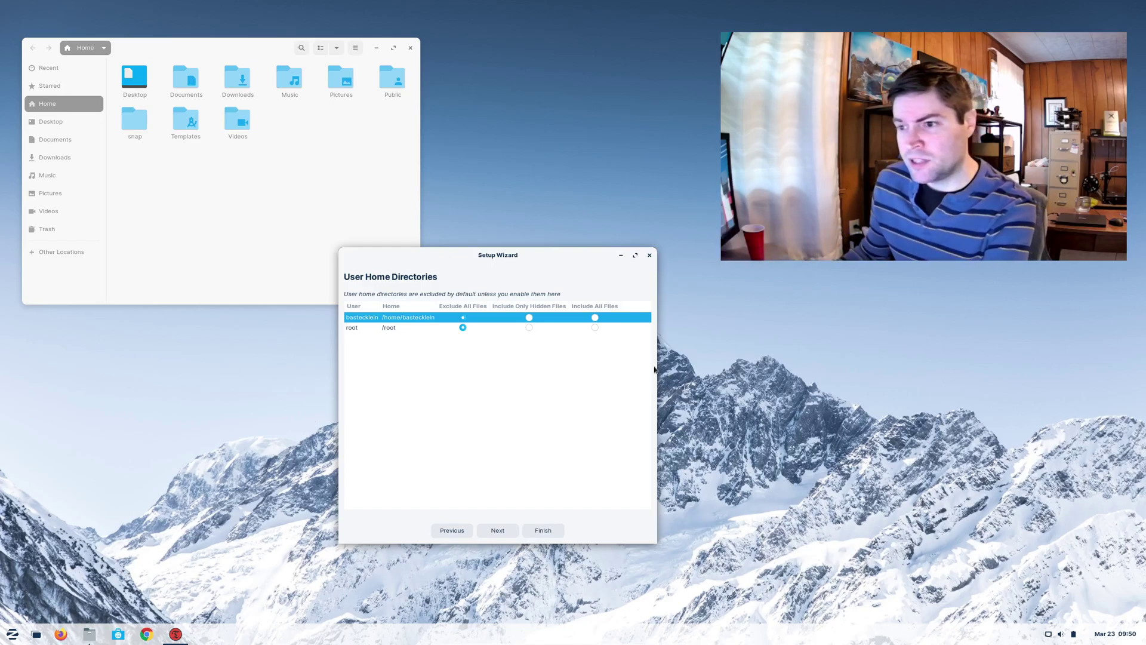
{"action": "left_click", "coordinate": [402, 330]}
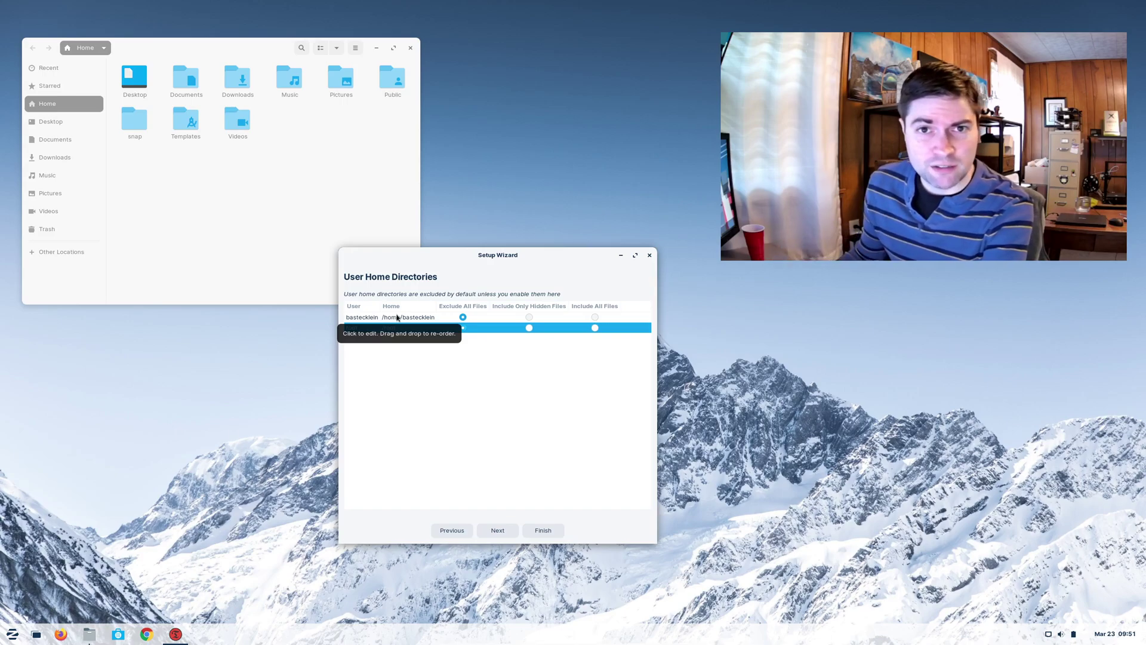
{"action": "left_click", "coordinate": [380, 320]}
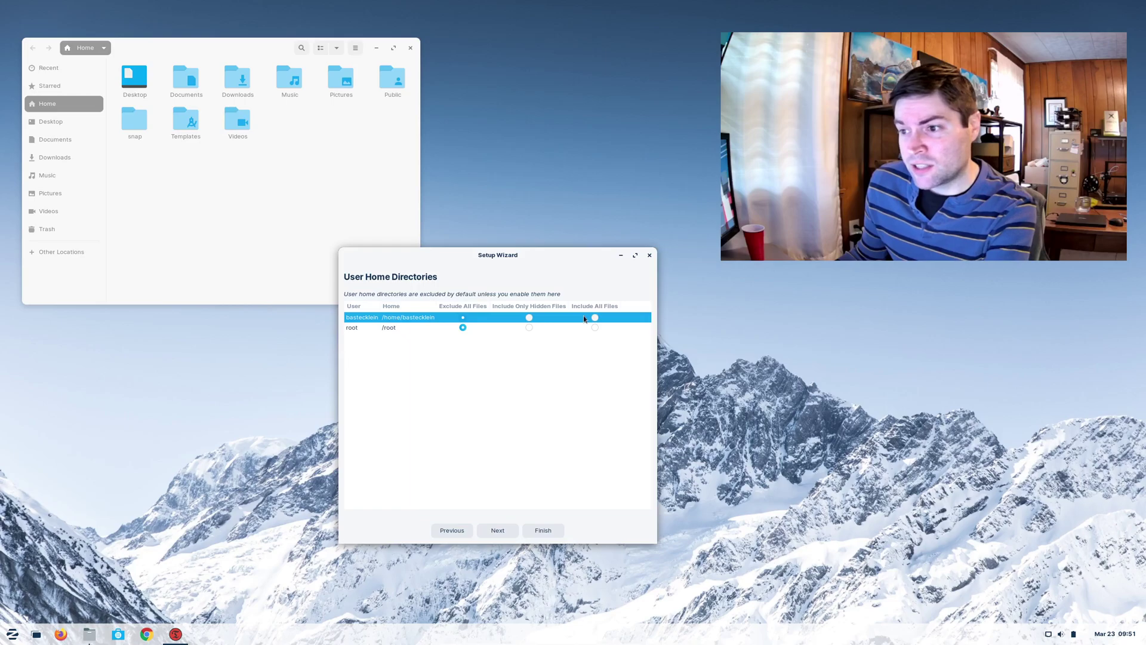
{"action": "left_click", "coordinate": [528, 318]}
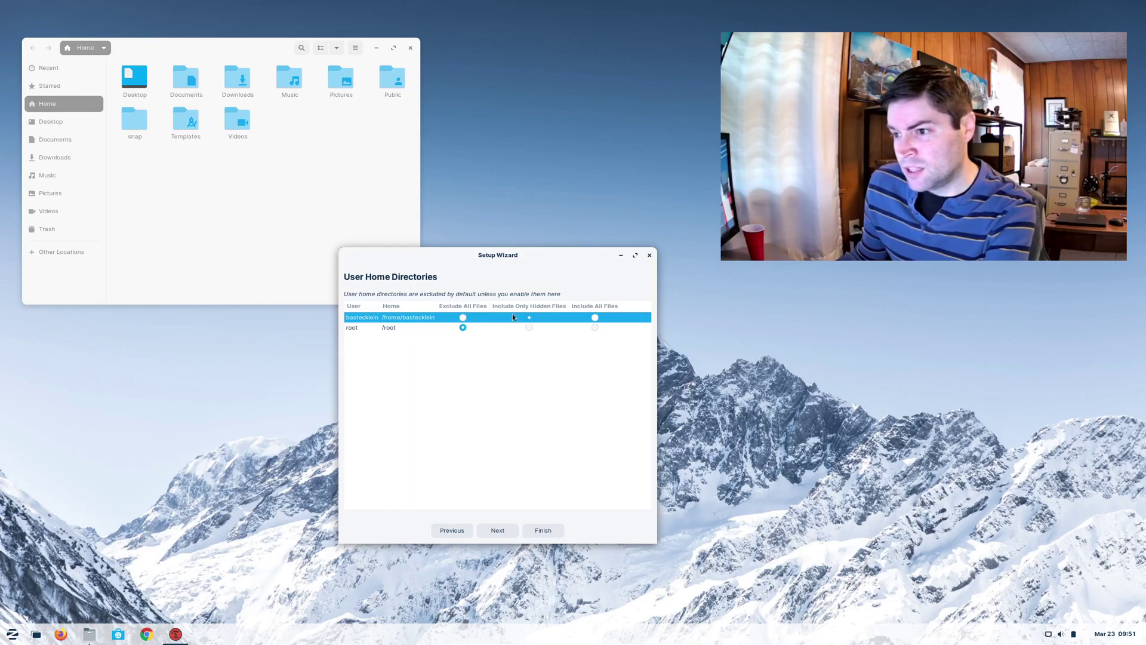
{"action": "left_click", "coordinate": [595, 318]}
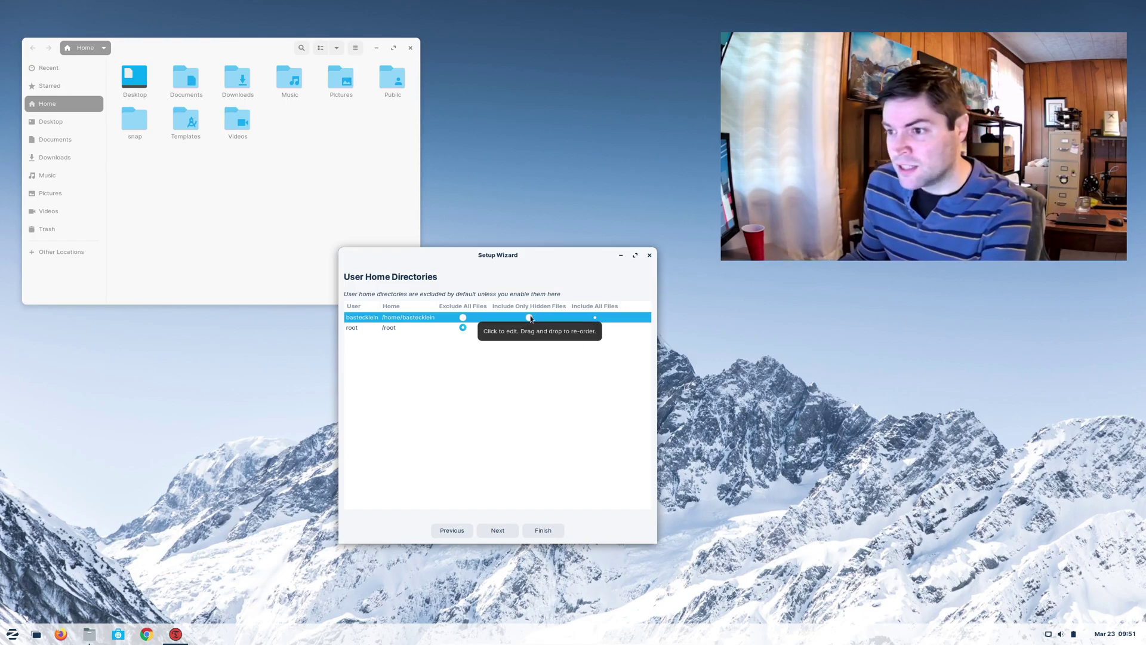
{"action": "left_click", "coordinate": [557, 320]}
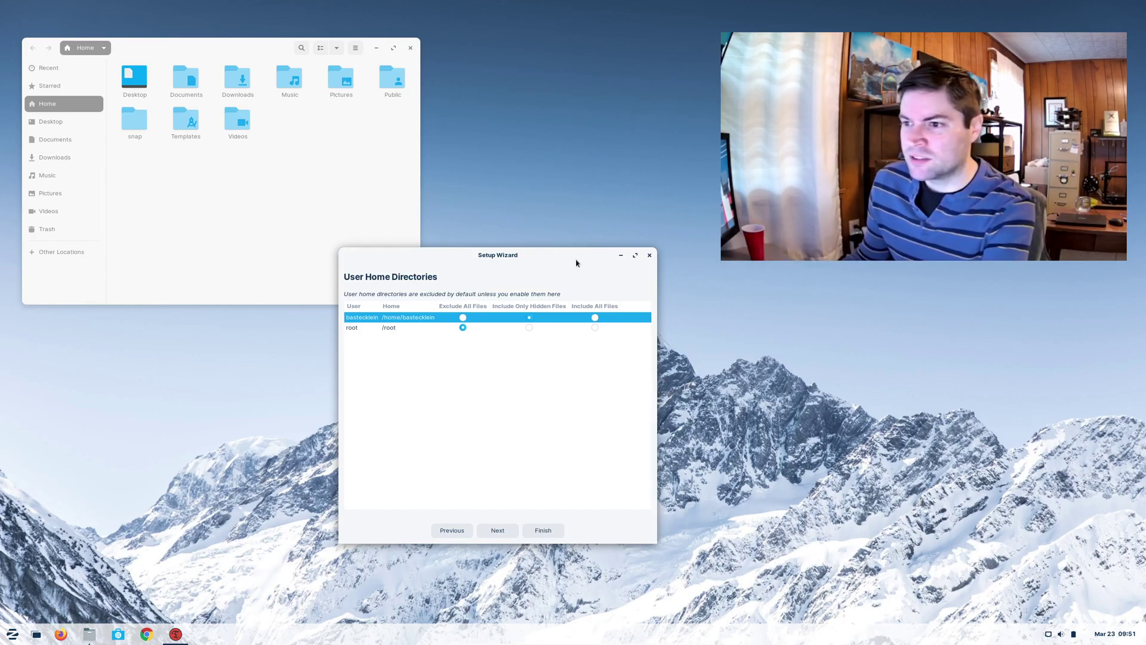
{"action": "left_click_drag", "start_coordinate": [537, 256], "coordinate": [680, 182]}
- Show hidden files in Files, open .config, then set the user's home to Include All Files
{"action": "left_click", "coordinate": [361, 172]}
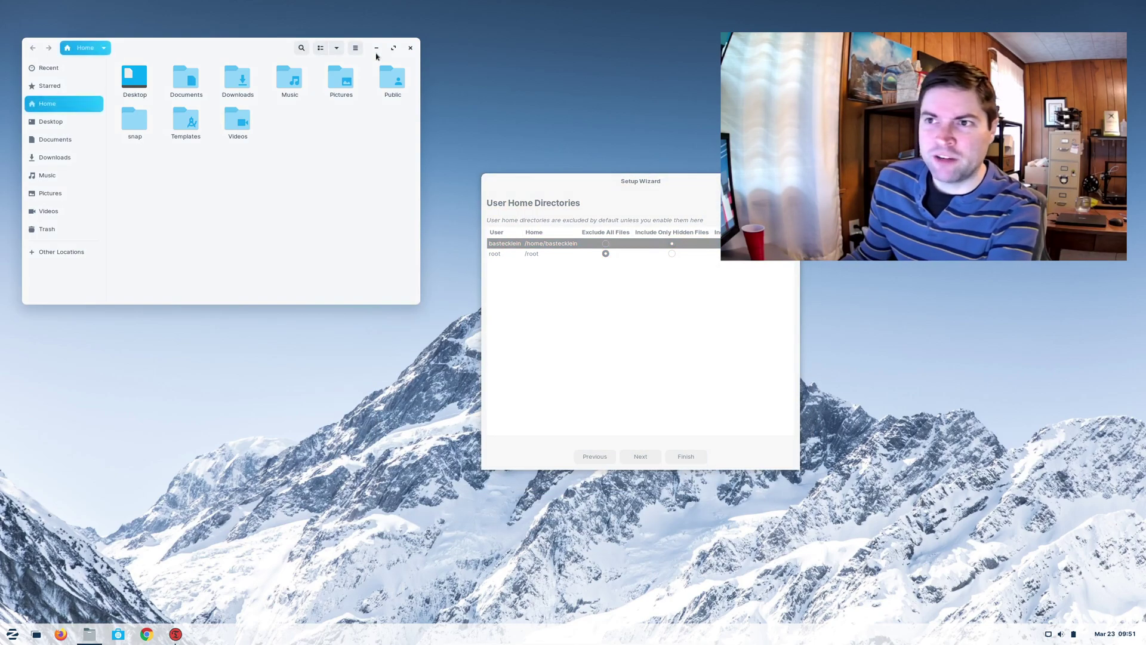
{"action": "left_click", "coordinate": [354, 46]}
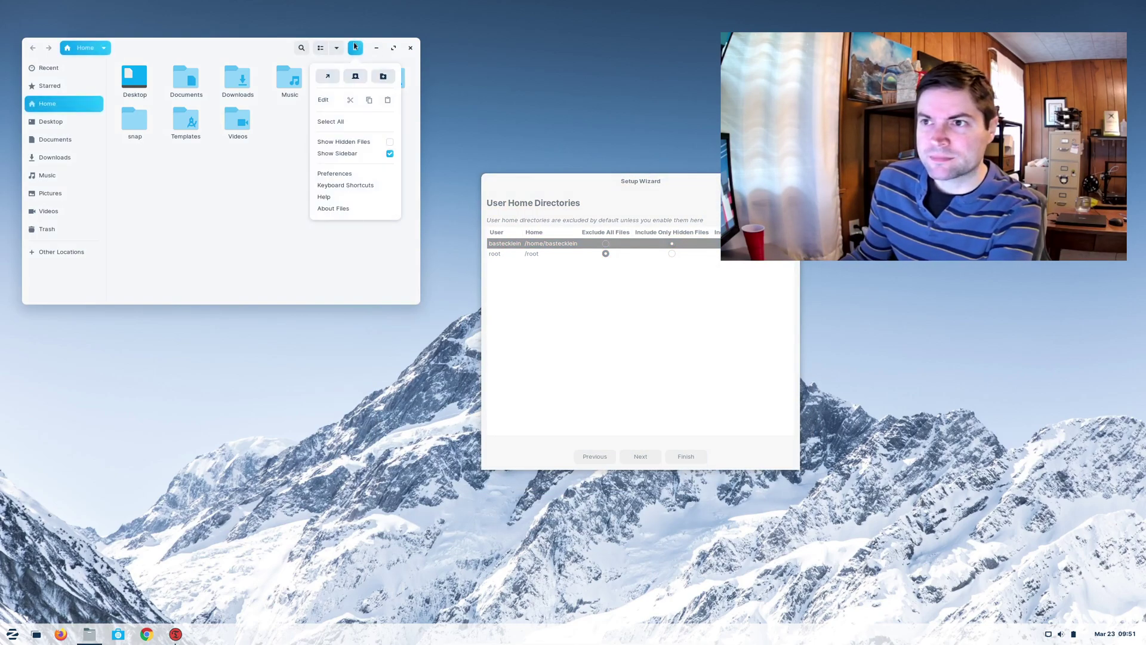
{"action": "left_click", "coordinate": [391, 143]}
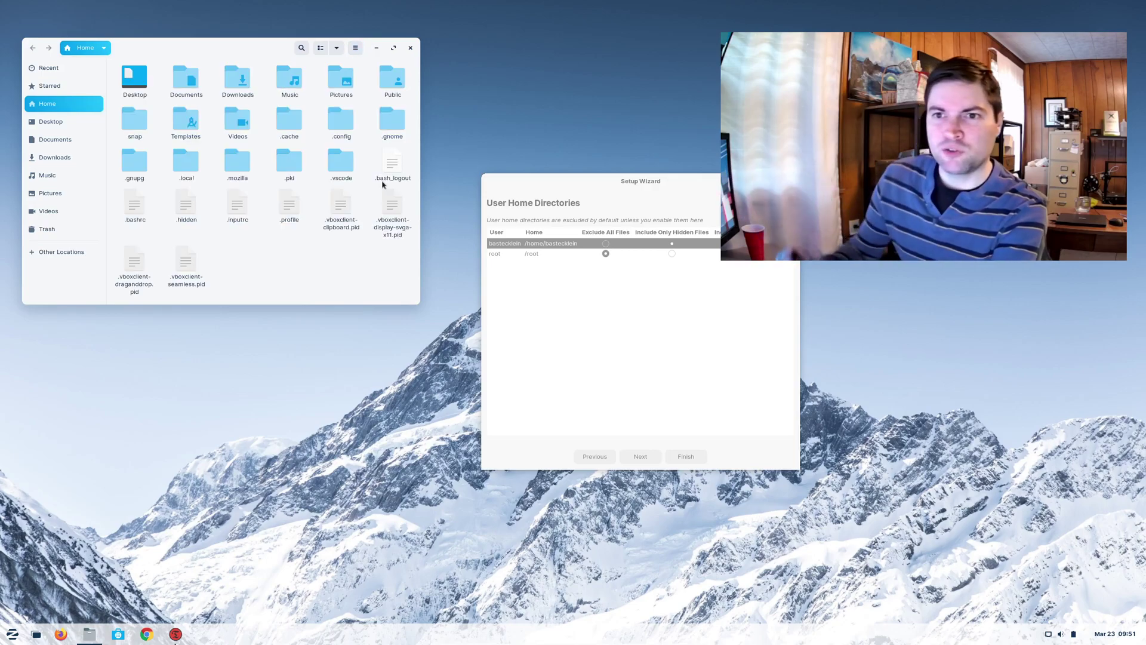
{"action": "double_click", "coordinate": [354, 120]}
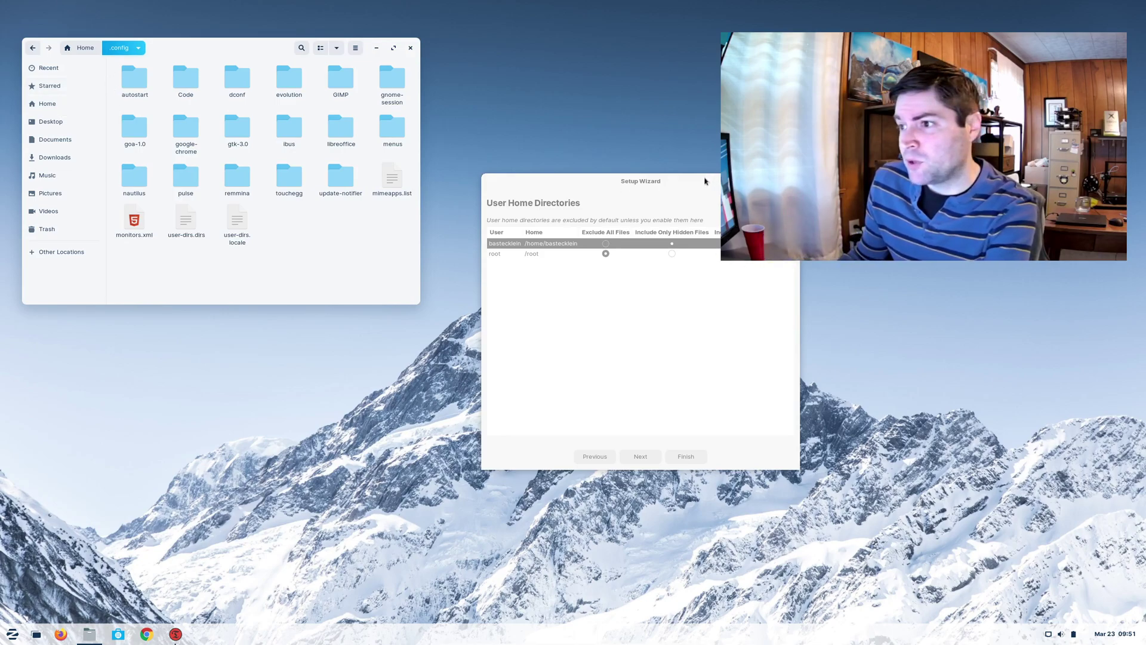
{"action": "left_click_drag", "start_coordinate": [705, 181], "coordinate": [601, 181]}
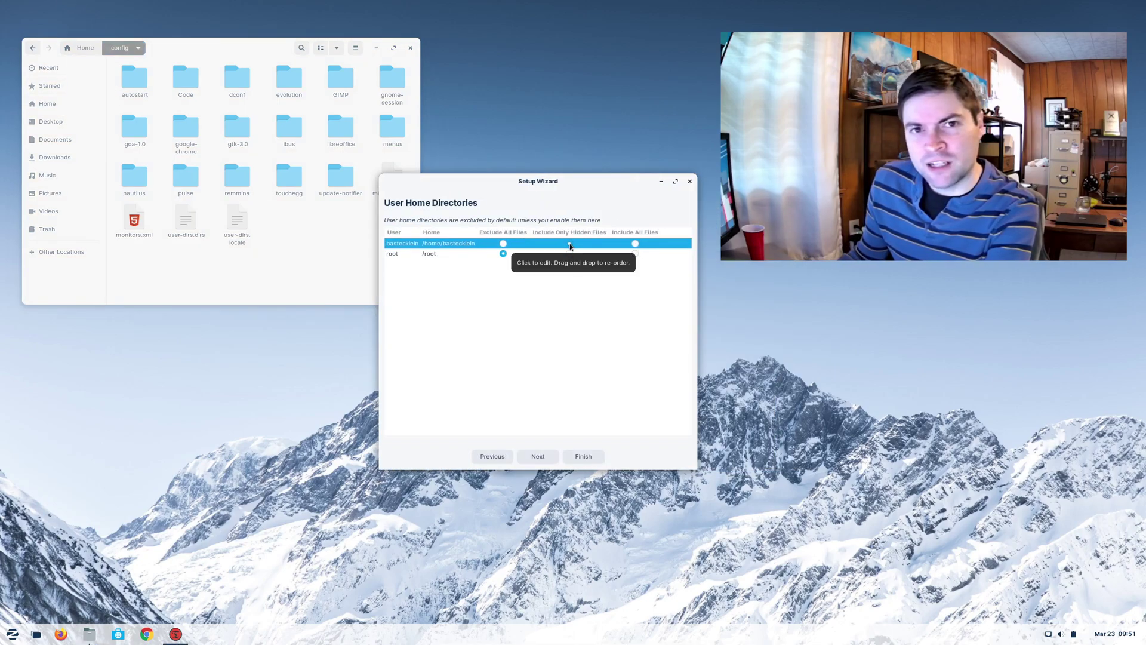
{"action": "left_click", "coordinate": [637, 245]}
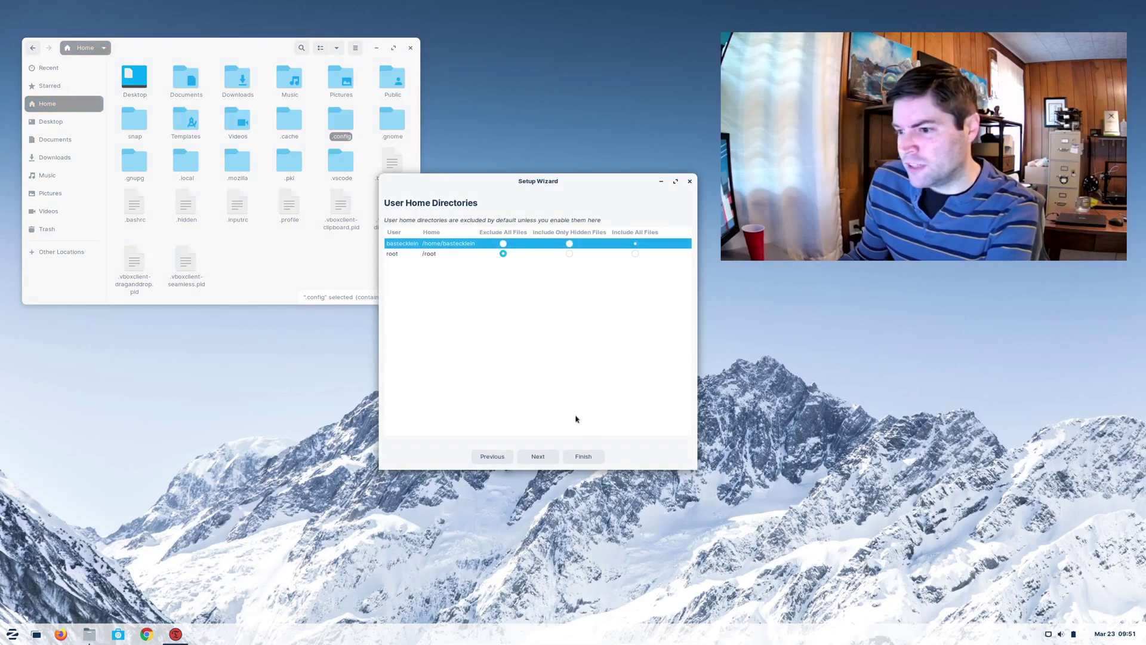
- Finish the wizard so Timeshift shows active, 0 snapshots, 53.1 GB free on /dev/sda5
{"action": "left_click", "coordinate": [535, 463]}
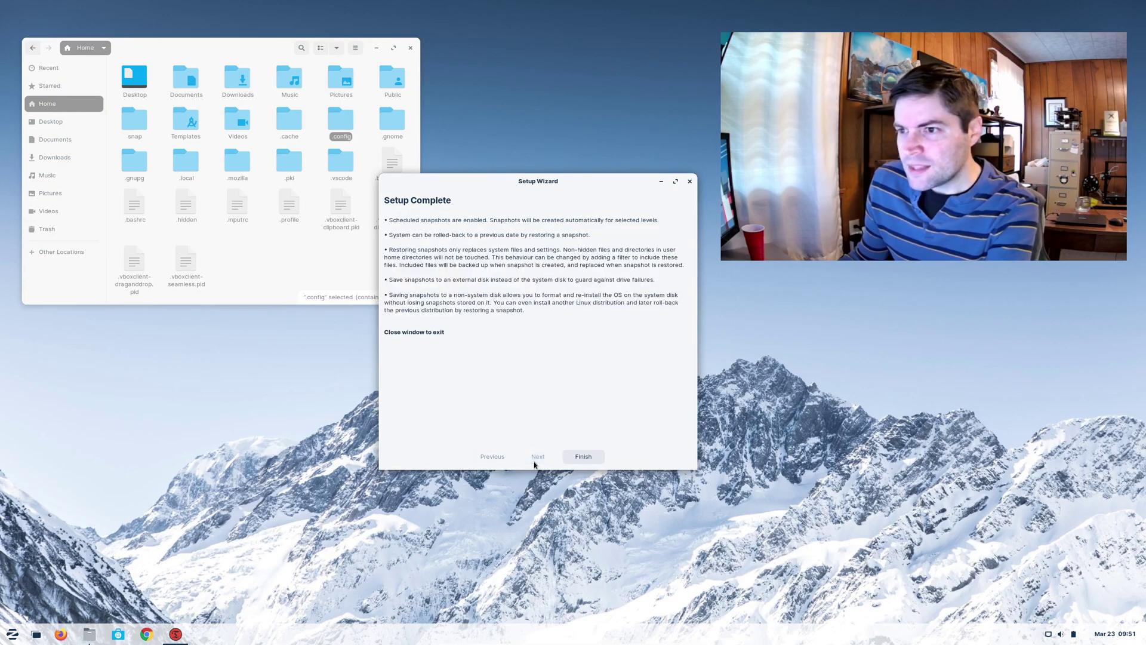
{"action": "left_click", "coordinate": [582, 454]}
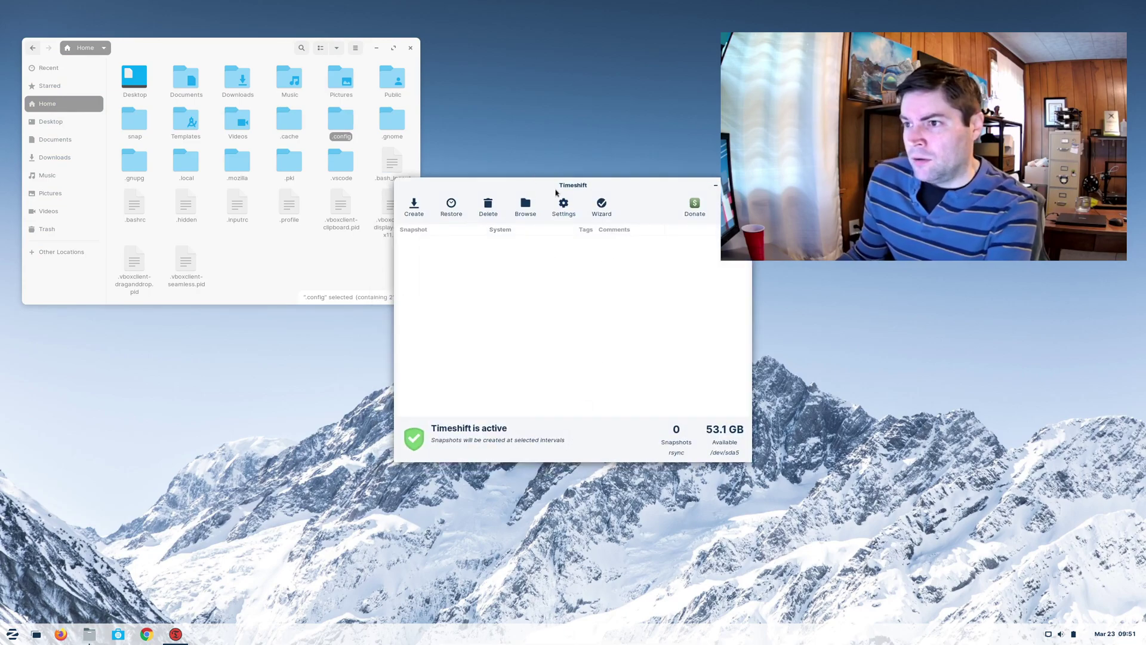
{"action": "left_click_drag", "start_coordinate": [556, 192], "coordinate": [625, 220]}
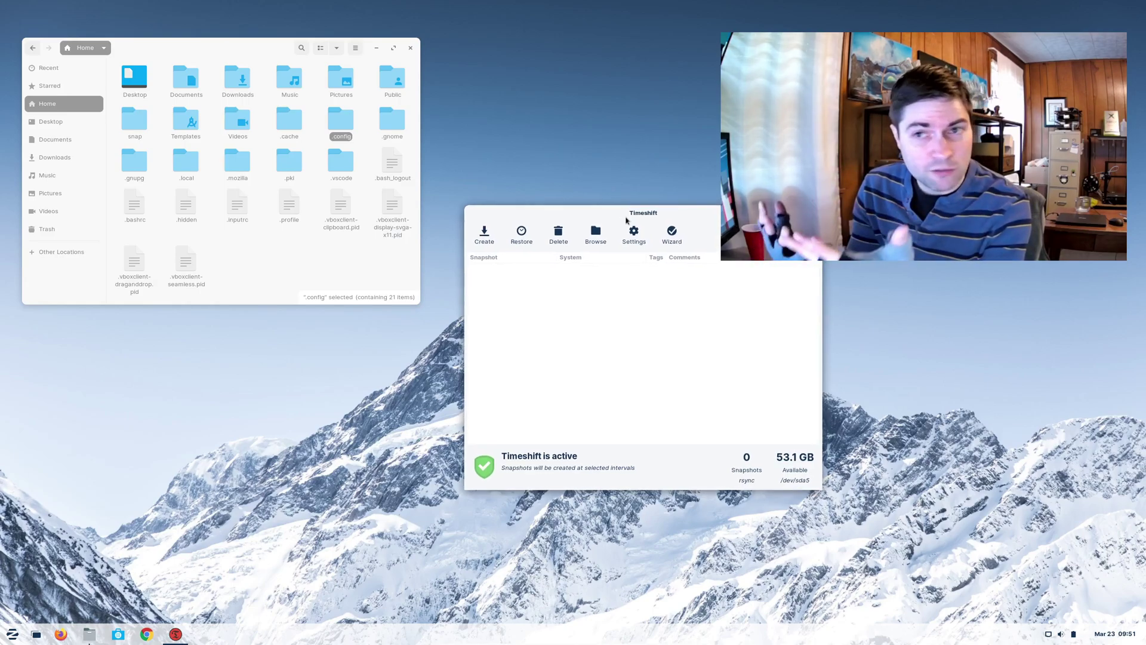
- Create the first snapshot now, keeping the rsync progress dialog and main window both visible
{"action": "left_click", "coordinate": [484, 232]}
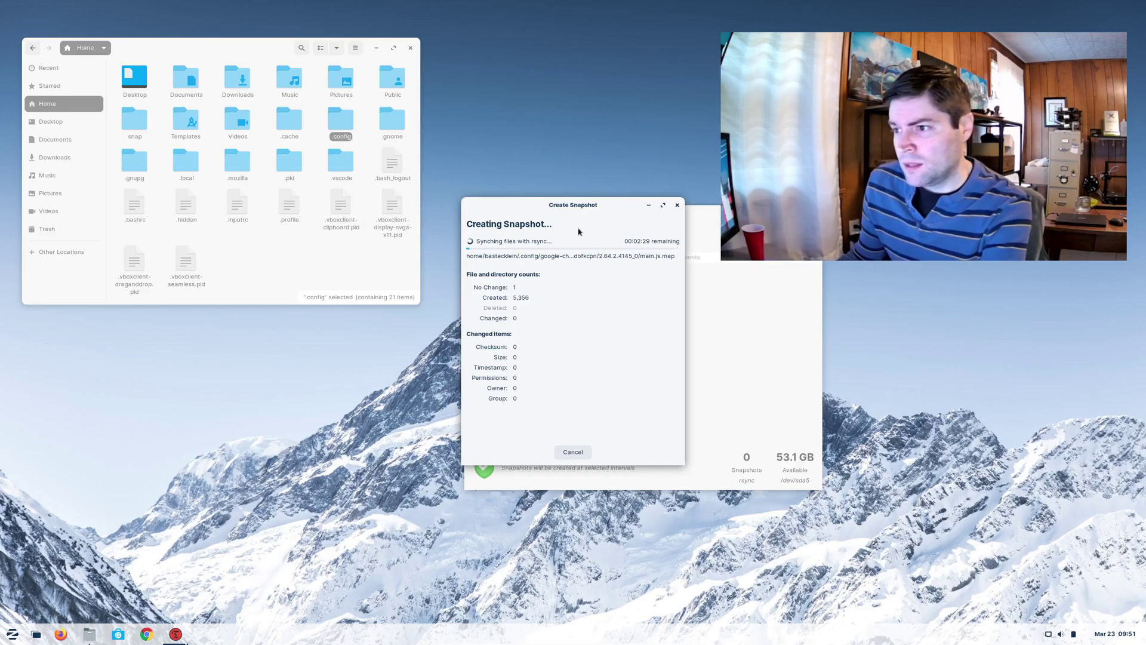
{"action": "left_click_drag", "start_coordinate": [533, 209], "coordinate": [277, 289]}
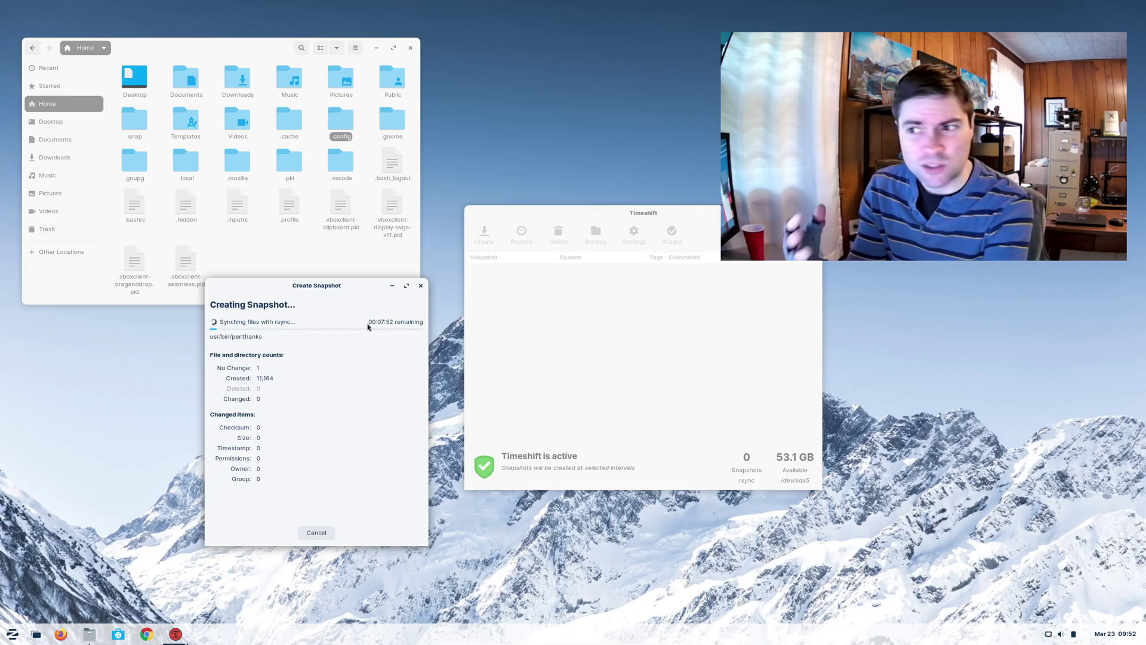
{"action": "left_click", "coordinate": [650, 371]}
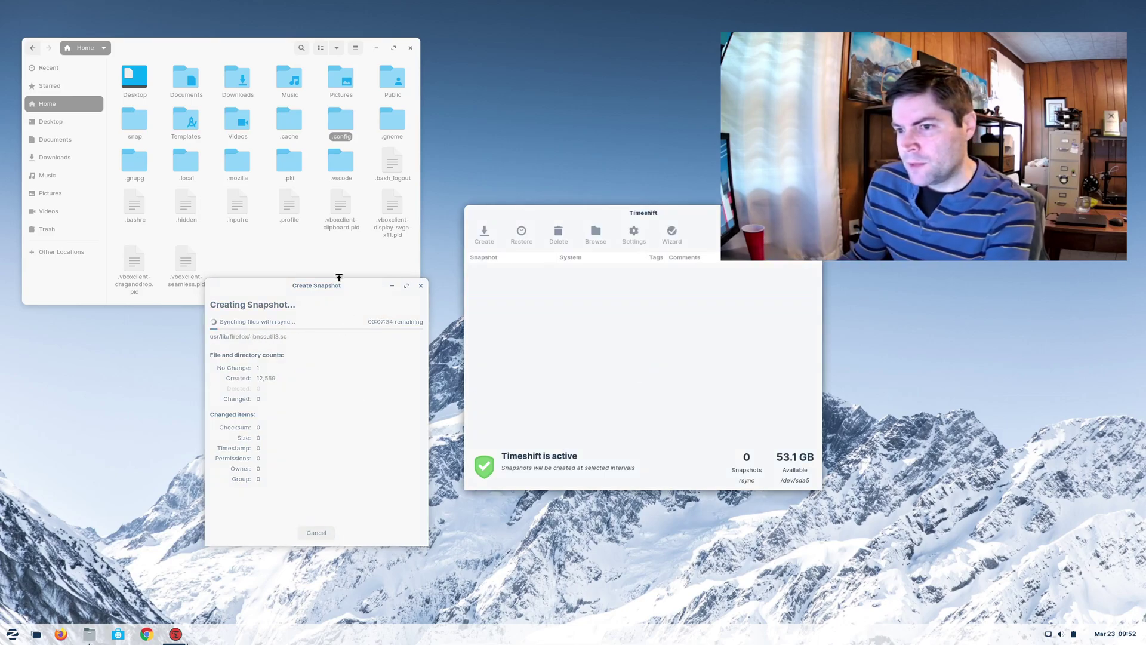
{"action": "left_click", "coordinate": [298, 288]}
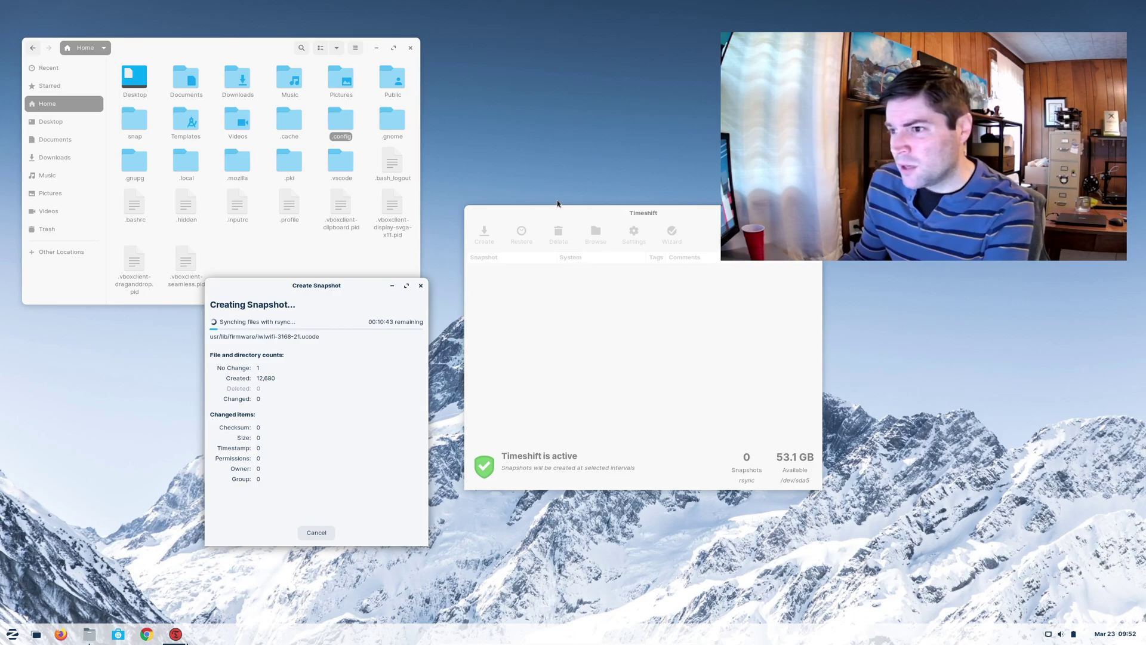
{"action": "left_click_drag", "start_coordinate": [561, 213], "coordinate": [518, 210]}
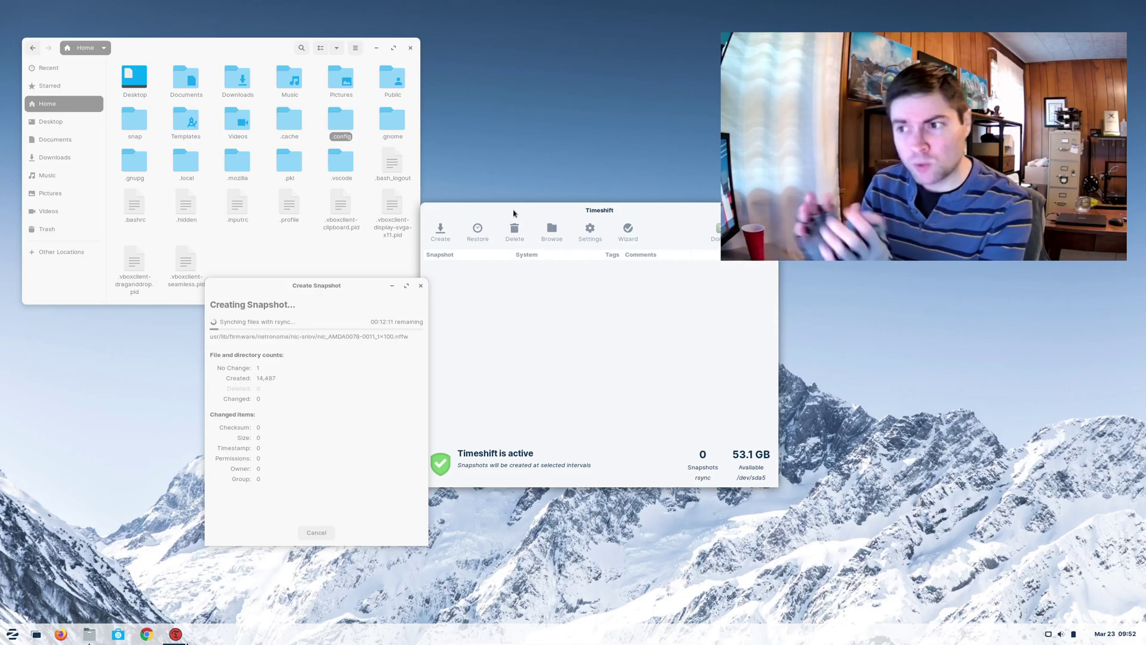
{"action": "left_click_drag", "start_coordinate": [513, 213], "coordinate": [560, 198]}
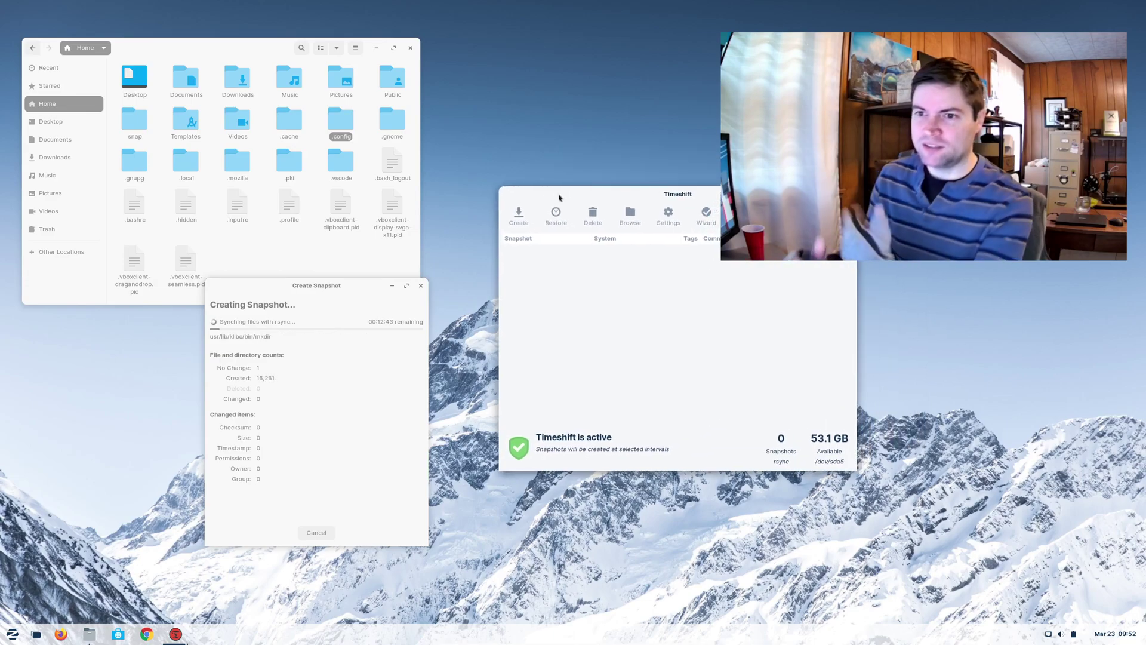